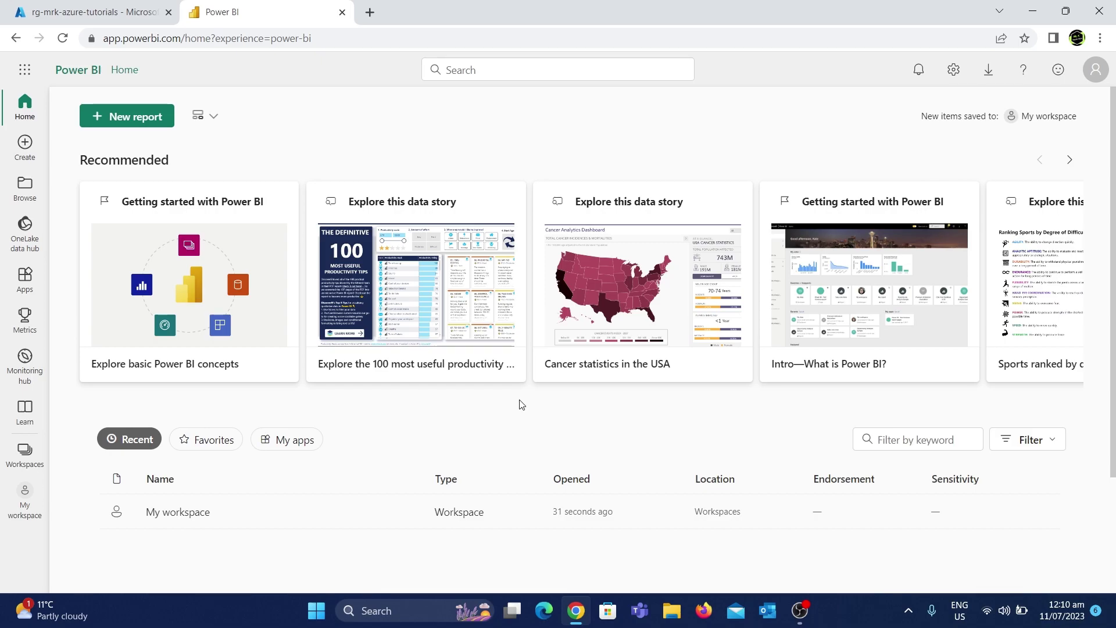
# Review the signed-in account's license details and the license modes available in My workspace's settings
pyautogui.click(1097, 70)
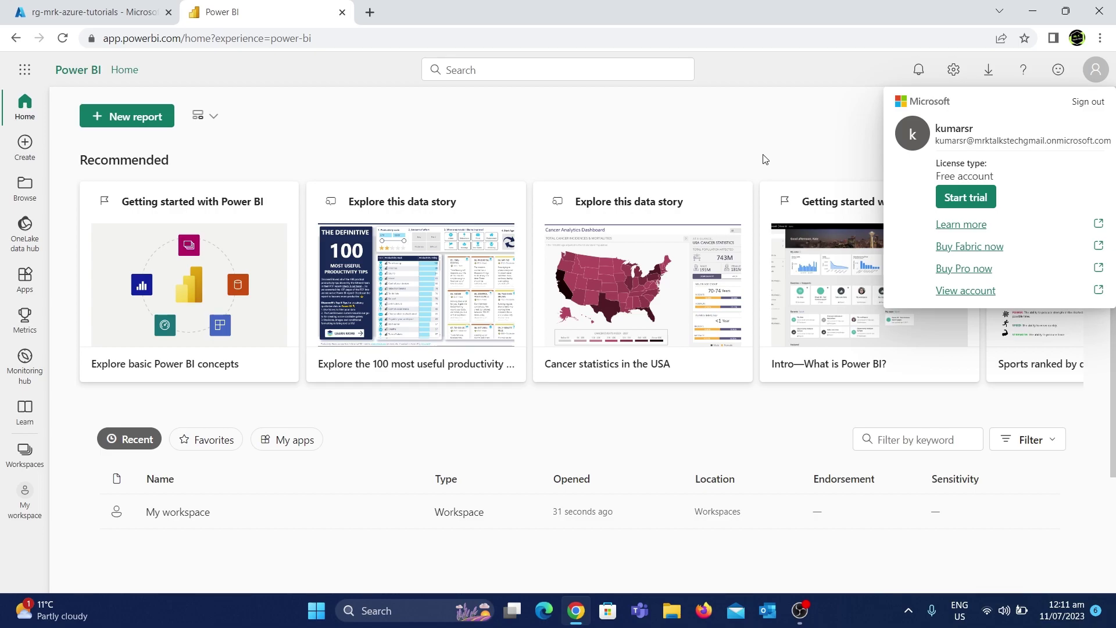
pyautogui.click(1096, 69)
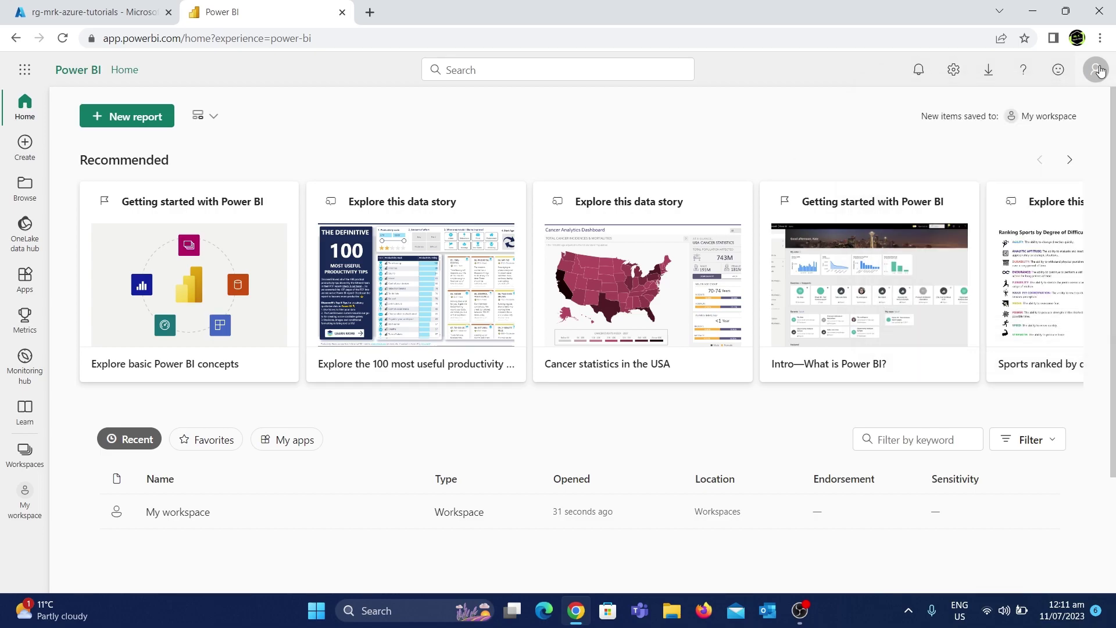
pyautogui.click(21, 465)
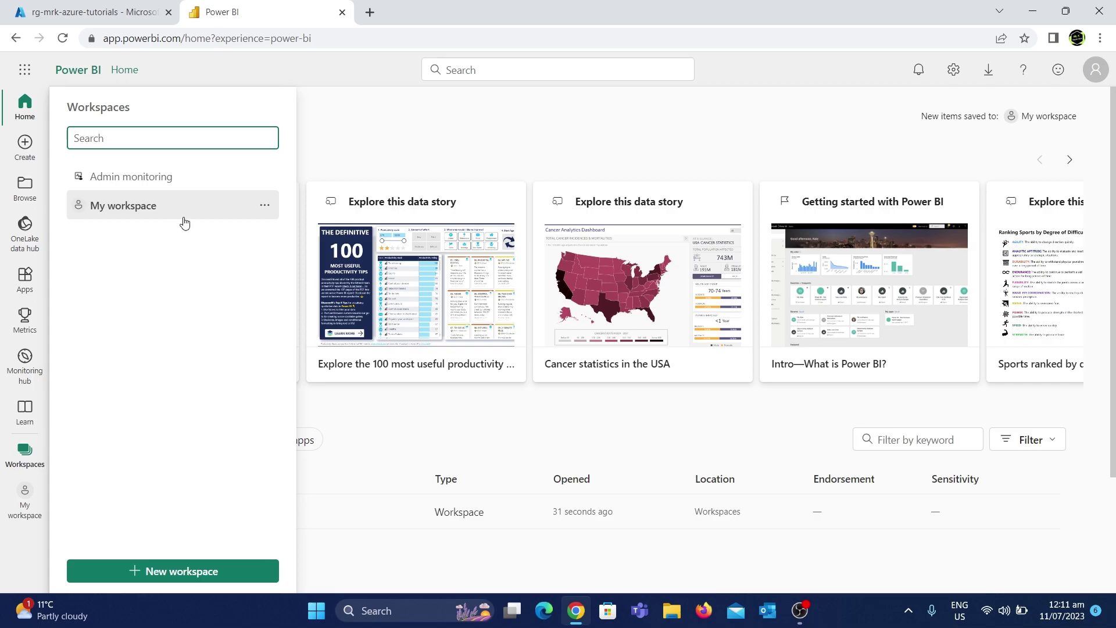
pyautogui.click(265, 206)
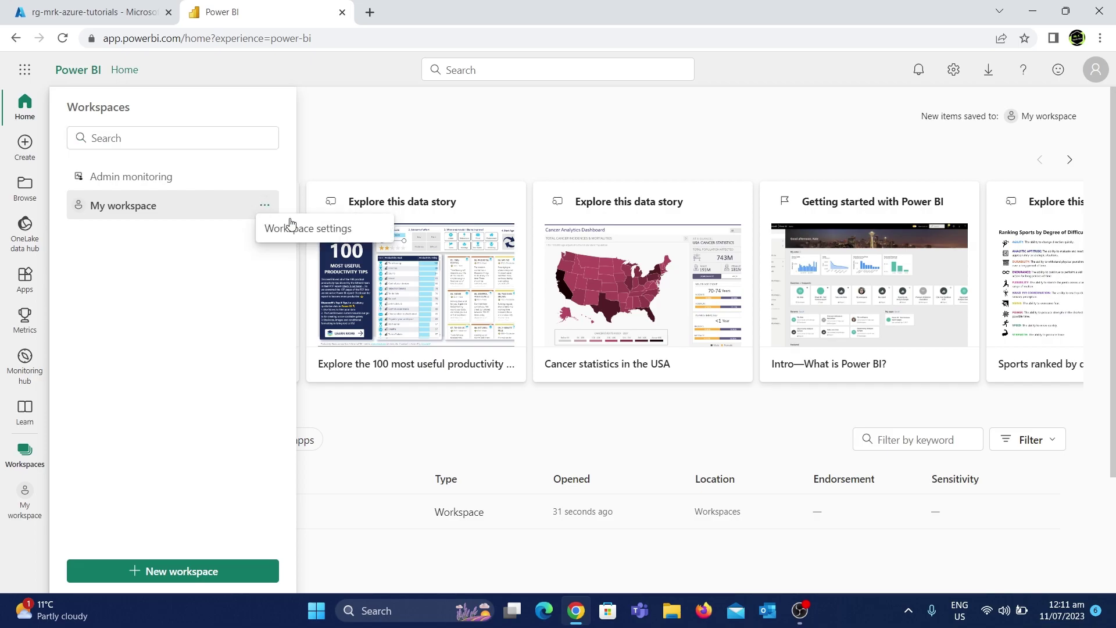
pyautogui.click(311, 229)
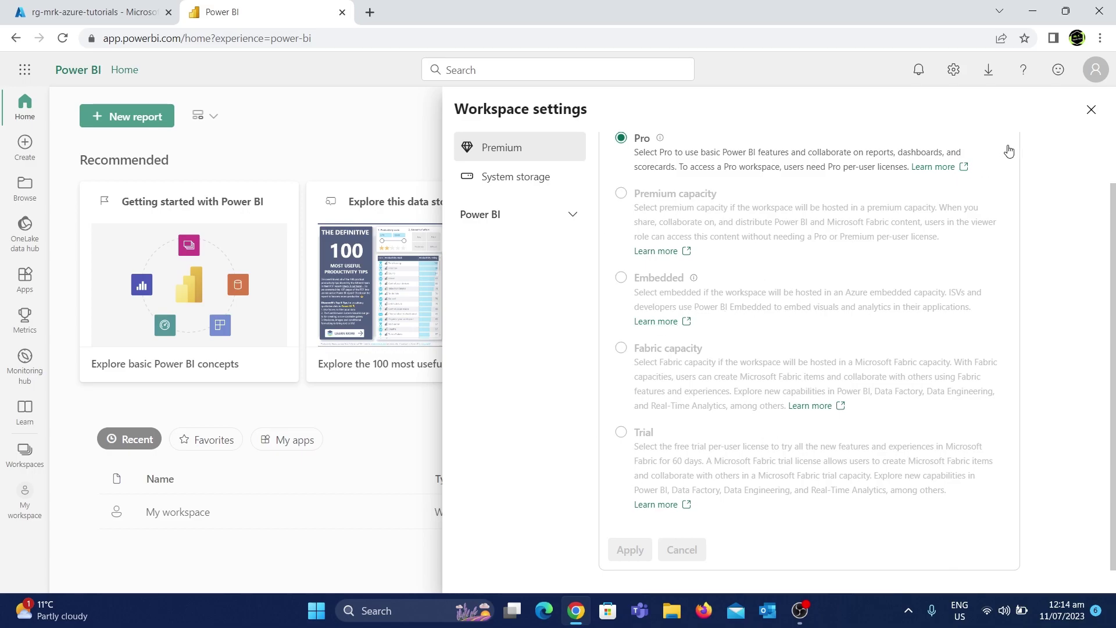
pyautogui.click(1092, 112)
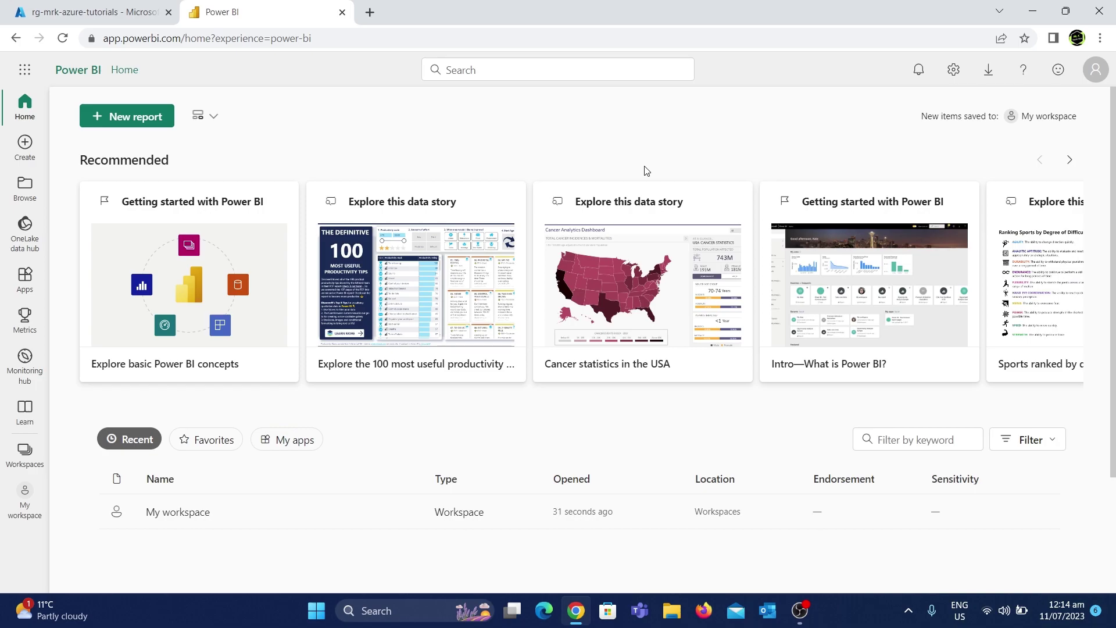
# Switch to the Azure portal, search the Marketplace for microsoft fabric, and start creating a Microsoft Fabric (preview) resource
pyautogui.click(106, 16)
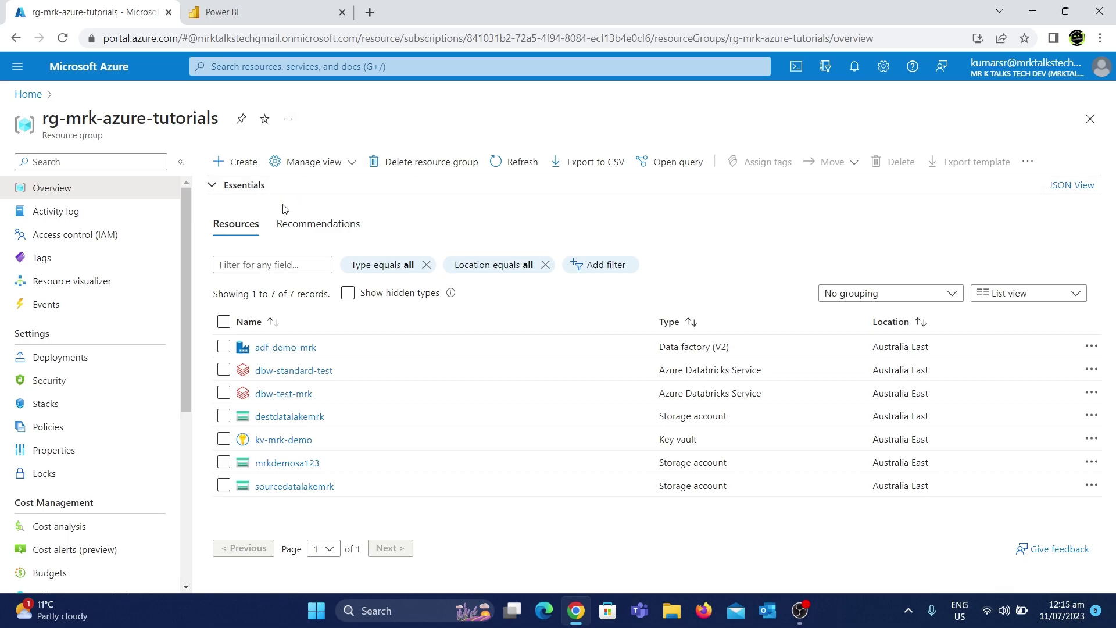
pyautogui.click(228, 168)
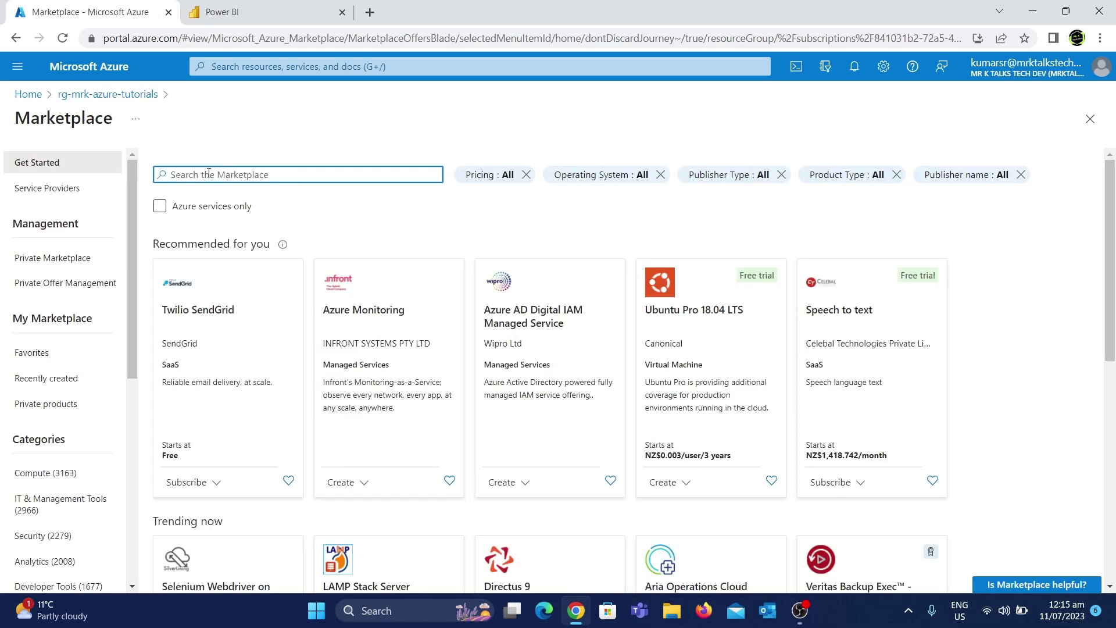
pyautogui.write('micro')
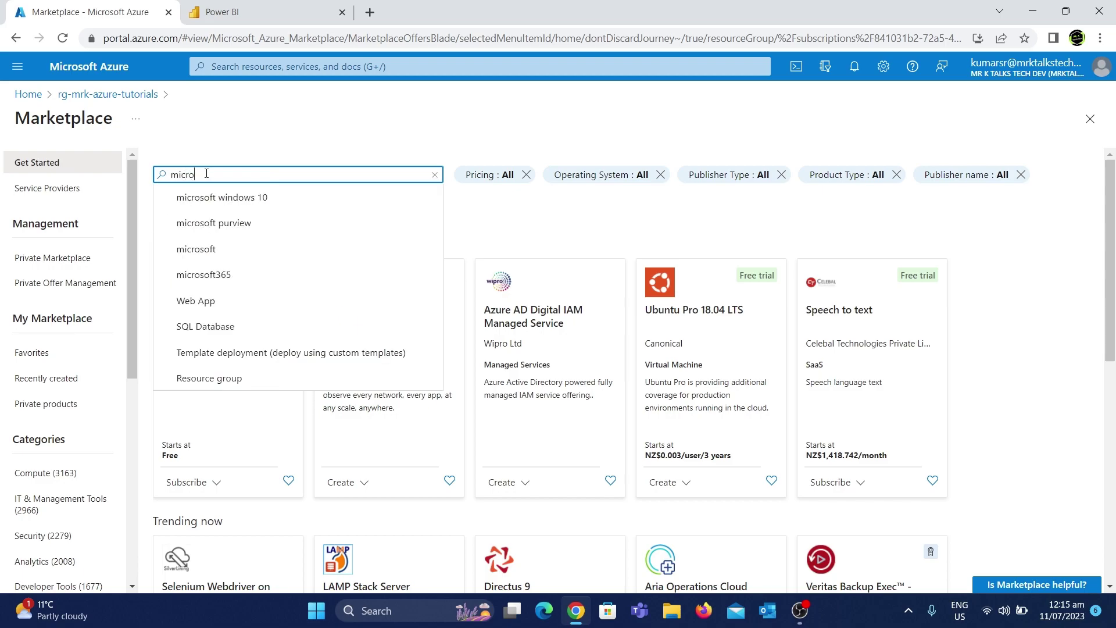
pyautogui.write('soft fa')
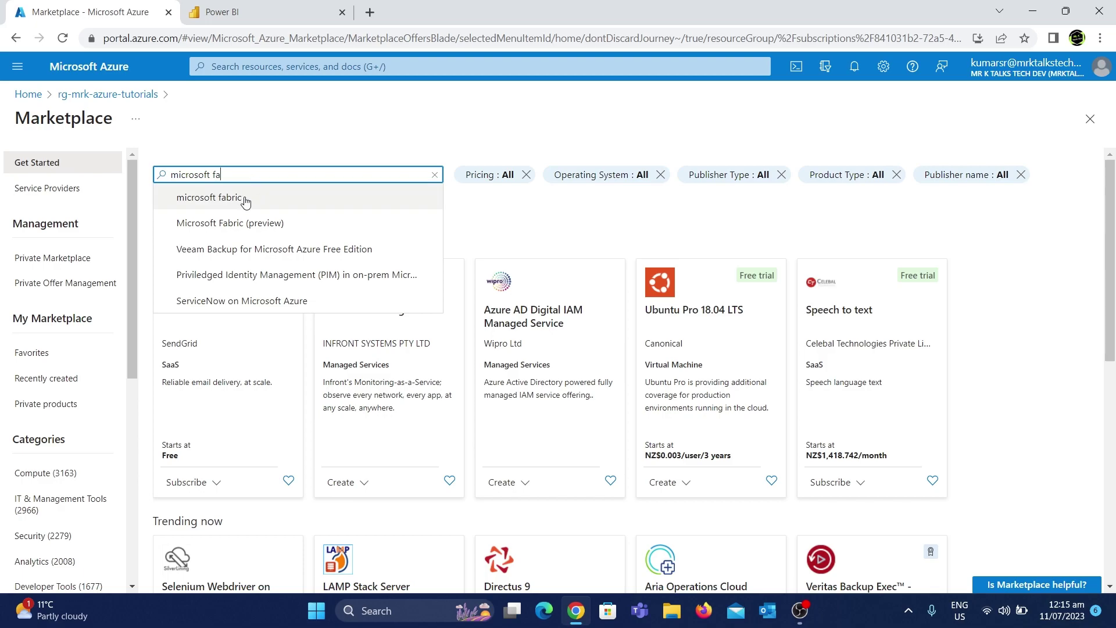
pyautogui.click(243, 202)
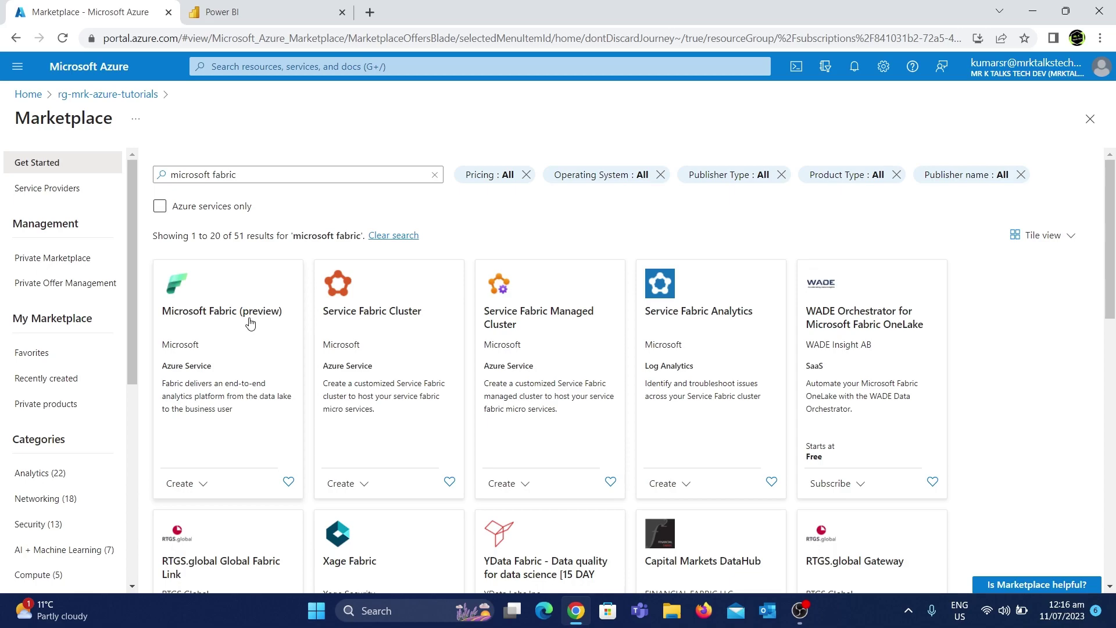
pyautogui.click(239, 300)
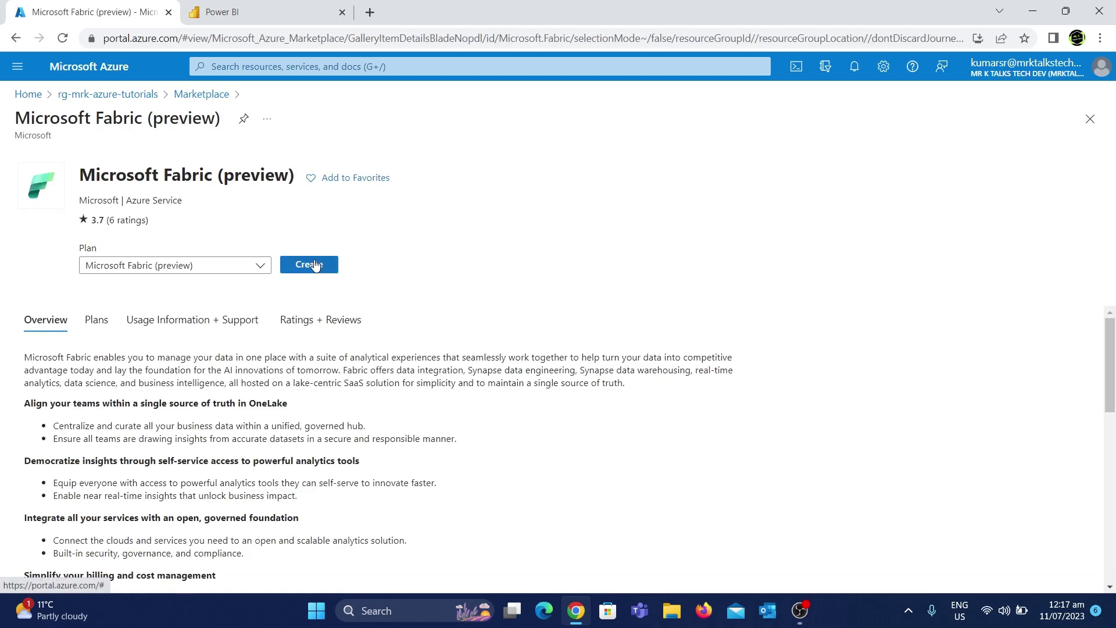
pyautogui.click(315, 264)
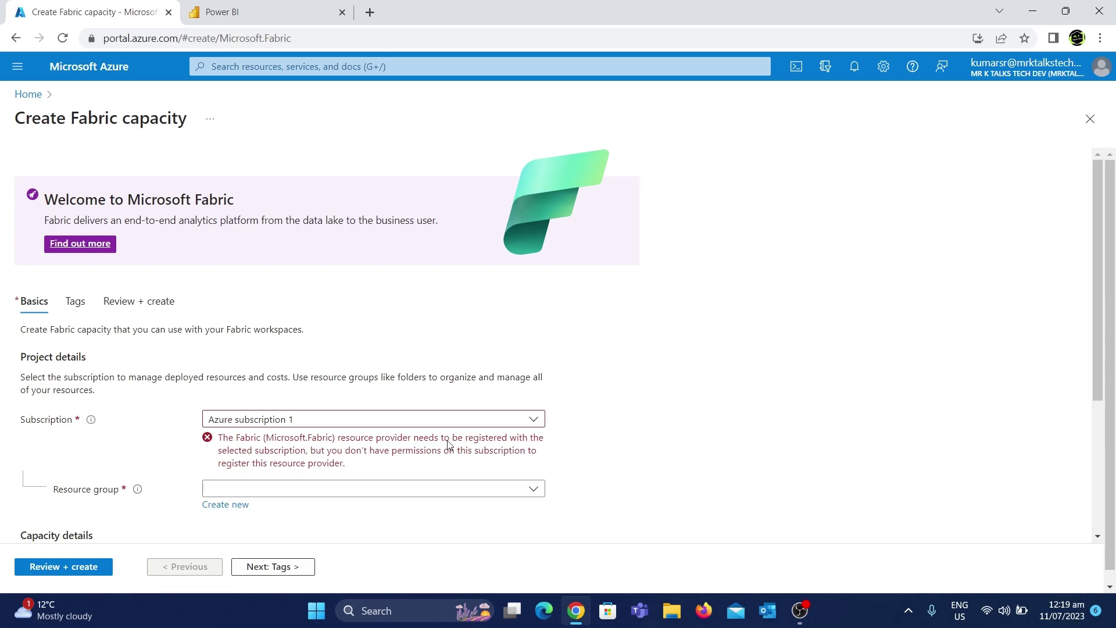
# Duplicate the Fabric capacity creation page and sign in to Azure there with the second listed account
pyautogui.scroll(-1, 628, 377)
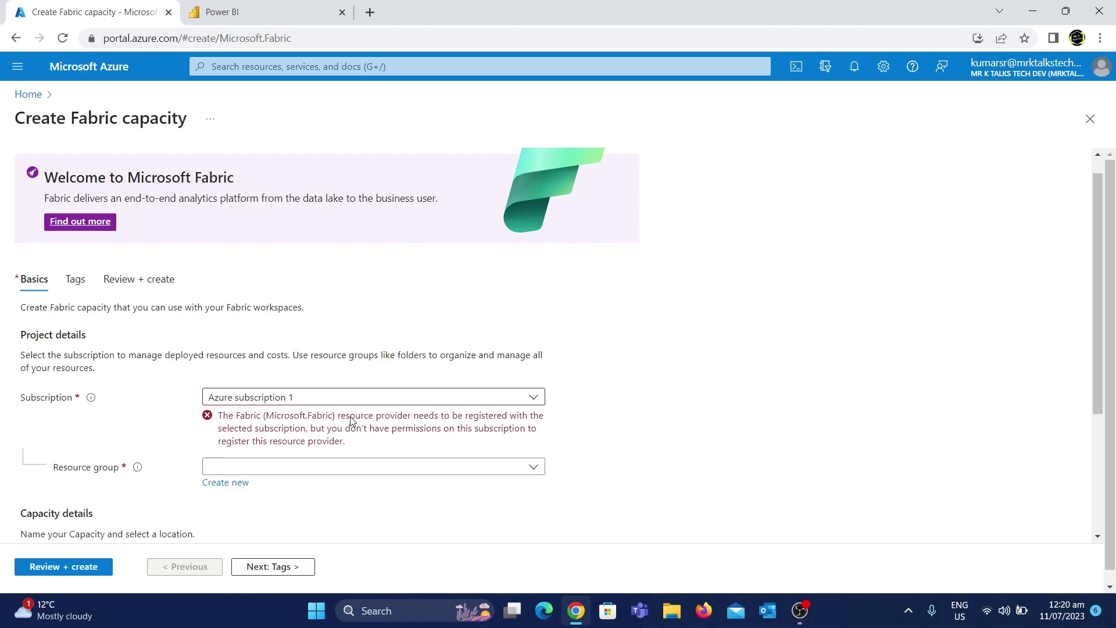
pyautogui.rightClick(97, 14)
pyautogui.click(145, 119)
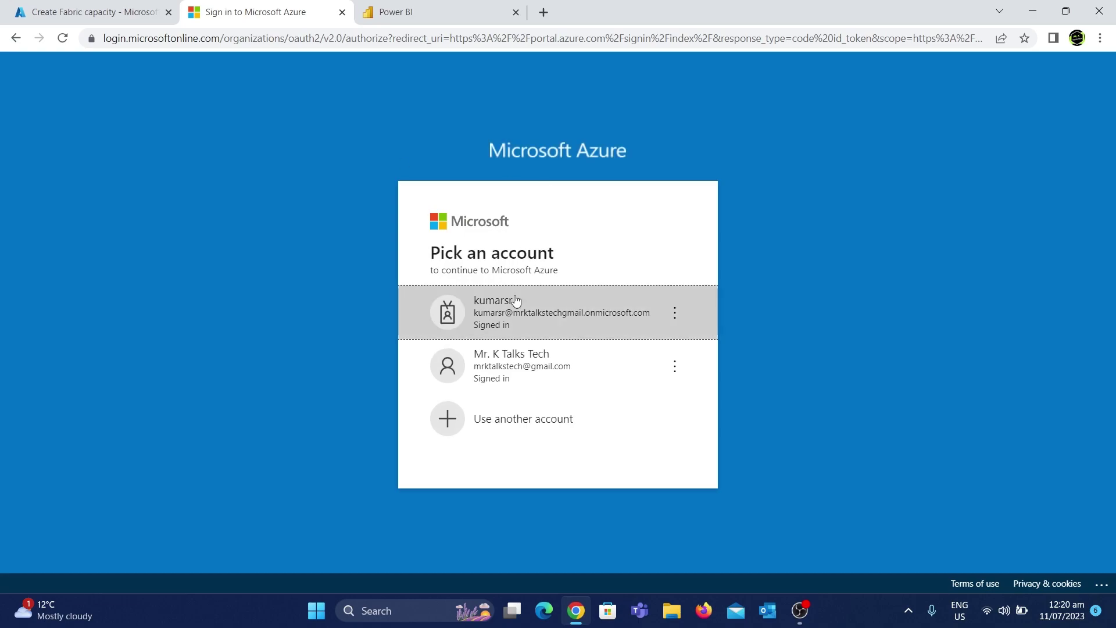
pyautogui.click(517, 366)
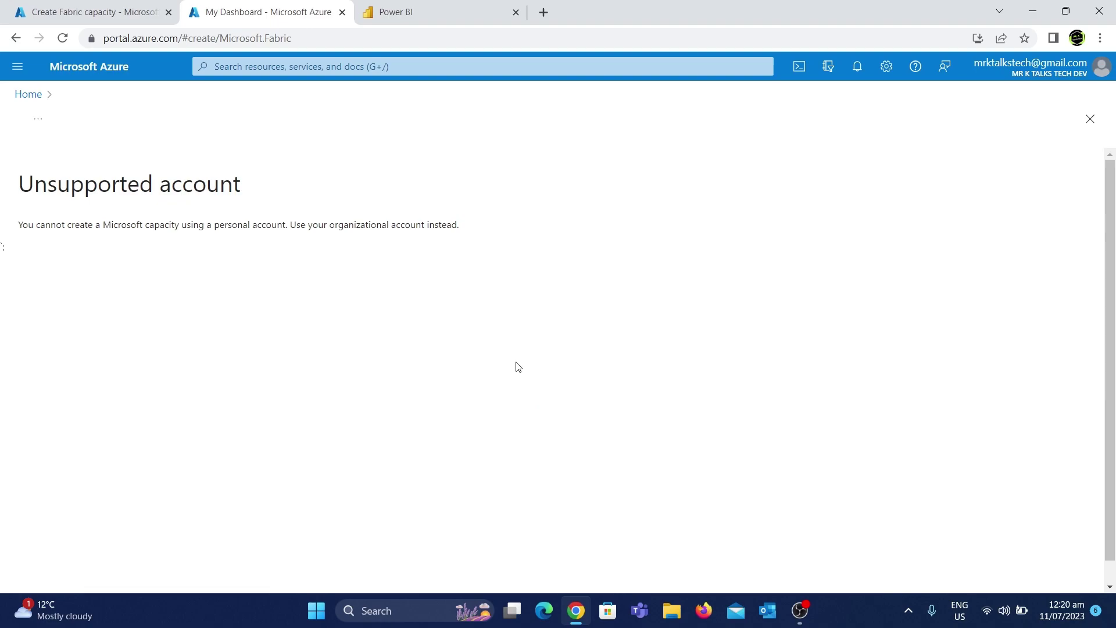
# Open the resource providers of Azure subscription 1 from the Azure home page
pyautogui.click(29, 94)
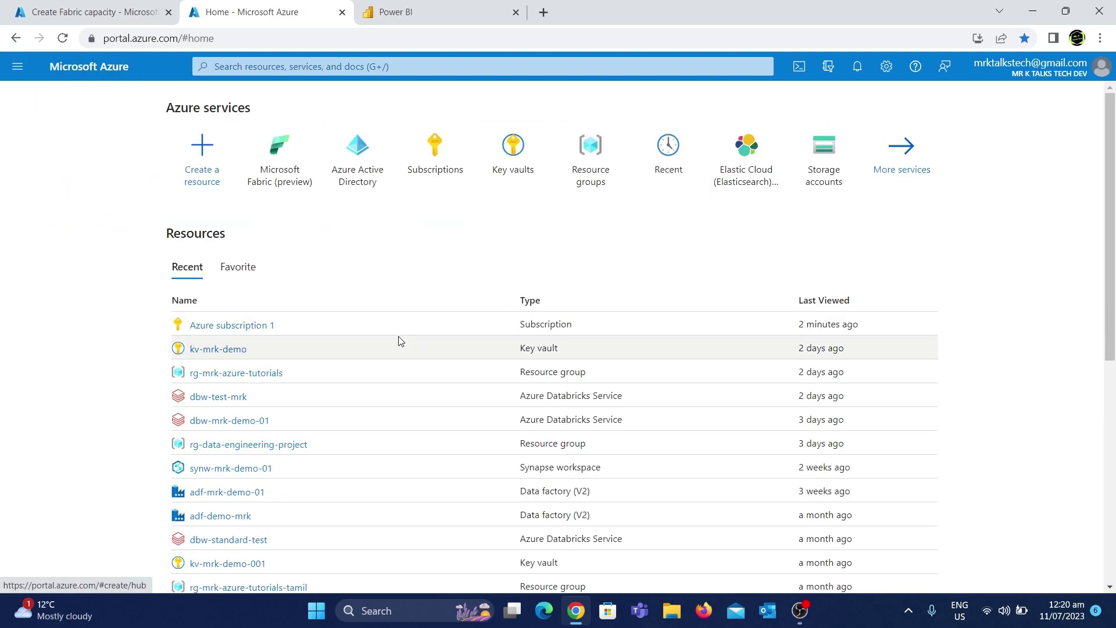
pyautogui.click(428, 170)
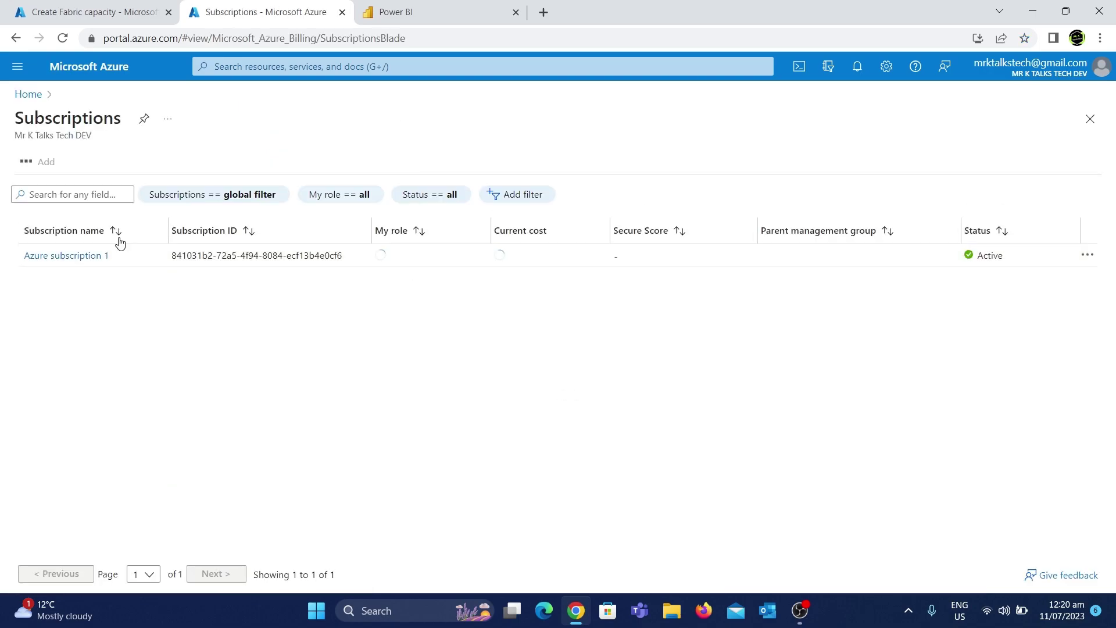
pyautogui.click(80, 255)
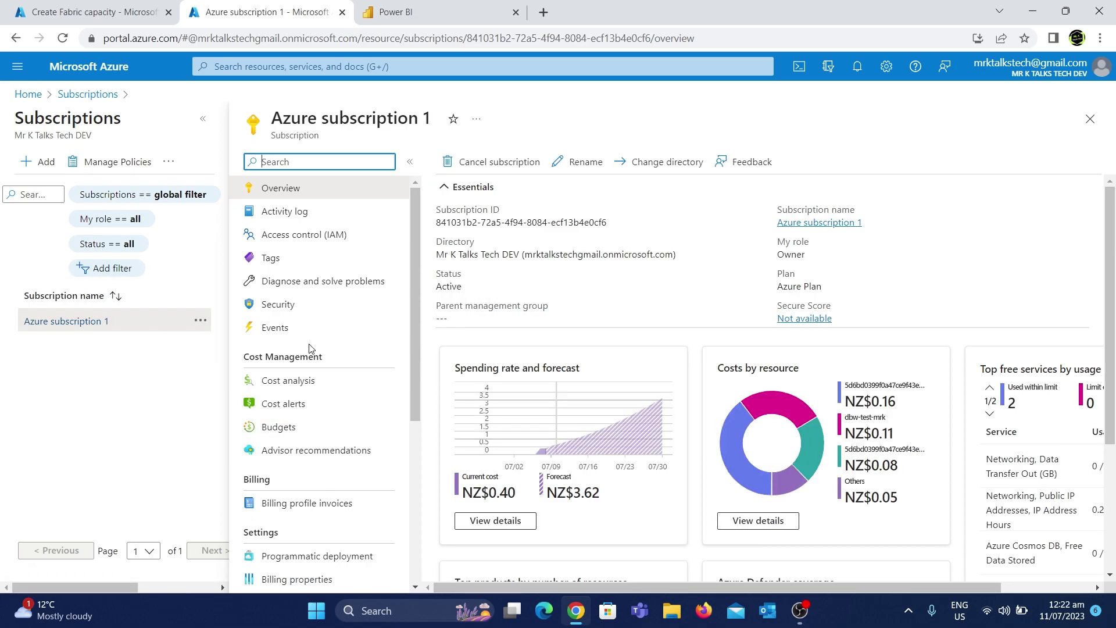
pyautogui.scroll(-3, 311, 349)
pyautogui.scroll(-2, 311, 348)
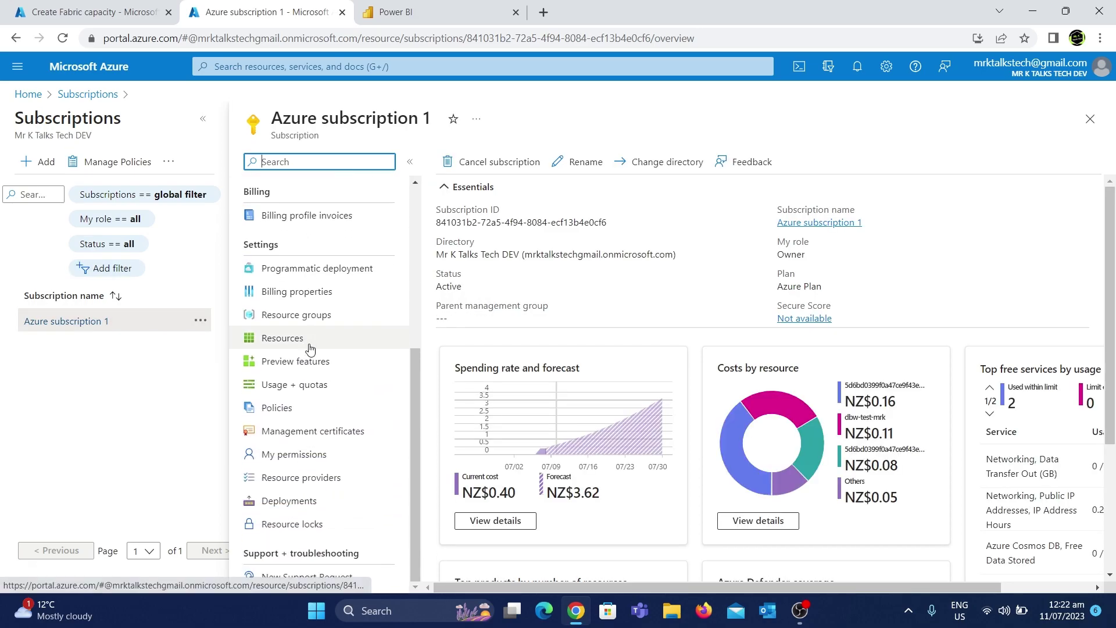
pyautogui.click(304, 477)
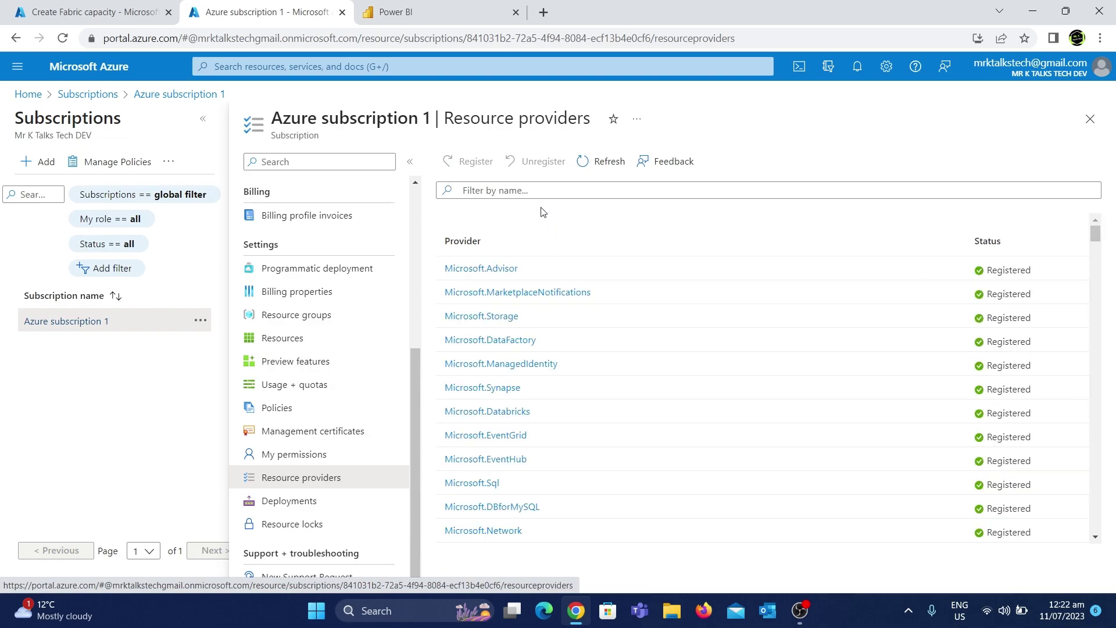
# Filter the resource providers by fabr and register the Microsoft.Fabric provider
pyautogui.click(524, 190)
pyautogui.write('fabr')
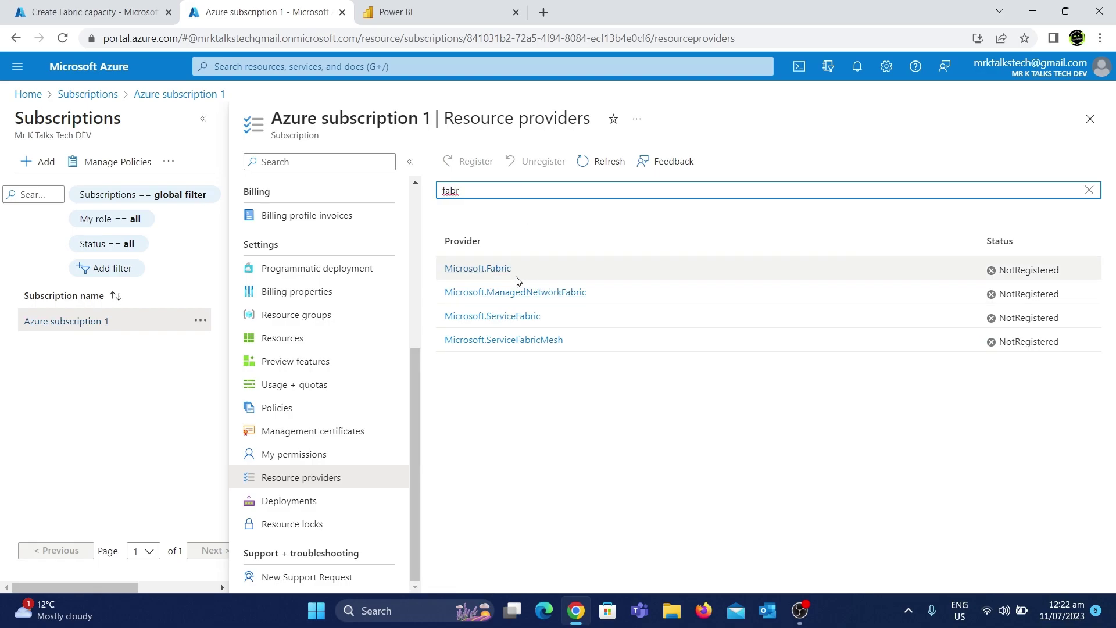
pyautogui.click(569, 274)
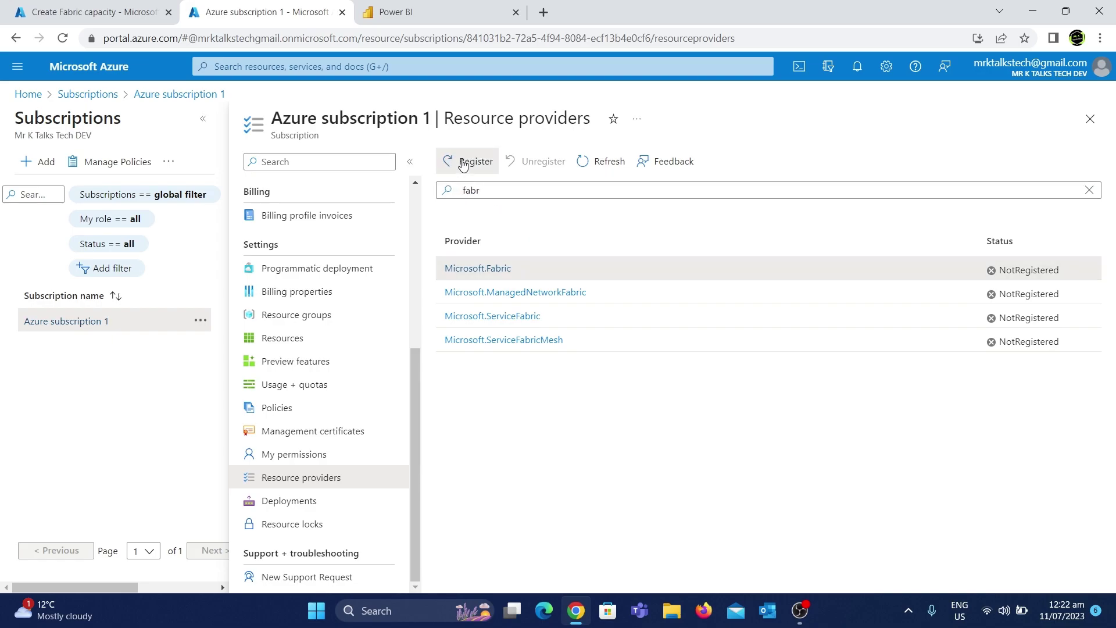
pyautogui.click(463, 164)
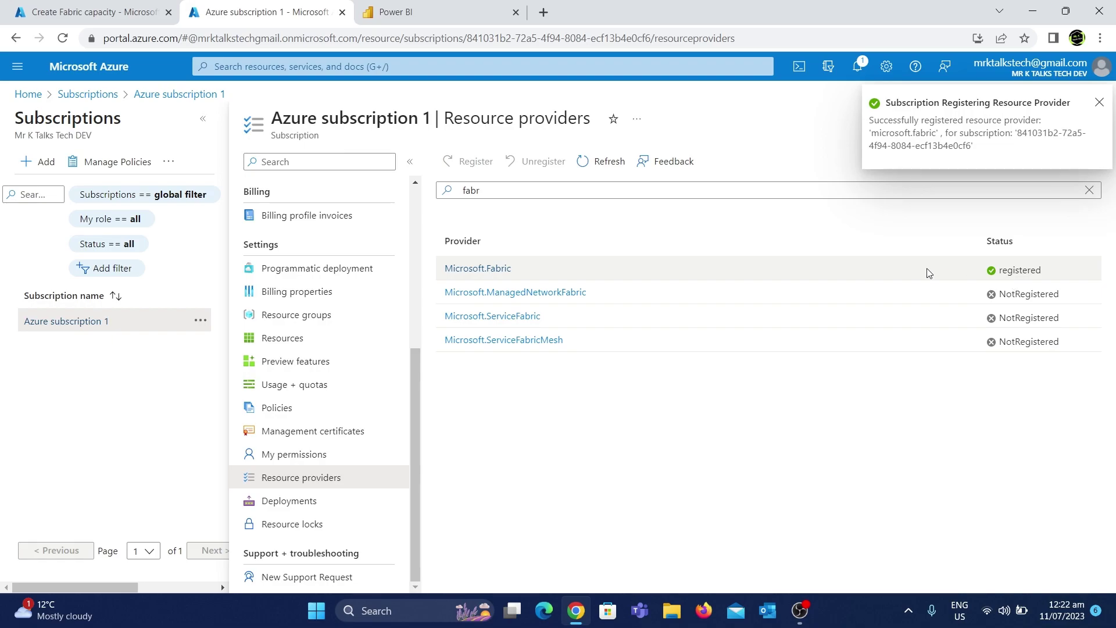
# Reload the original Create Fabric capacity form and set its resource group to rg-mrk-azure-tutorials
pyautogui.click(128, 3)
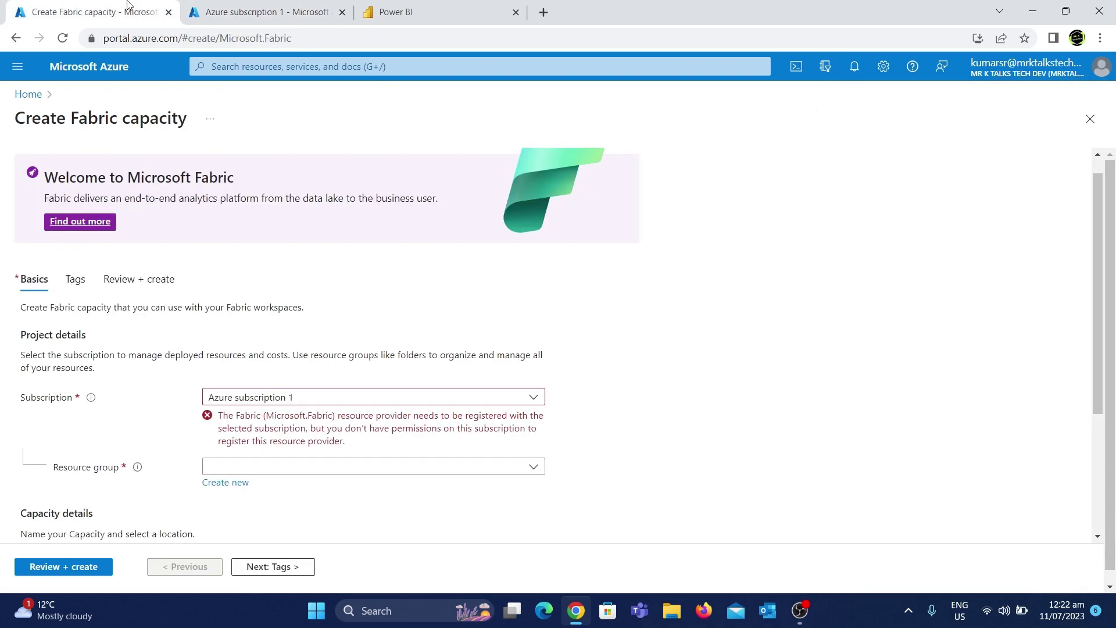
pyautogui.click(68, 42)
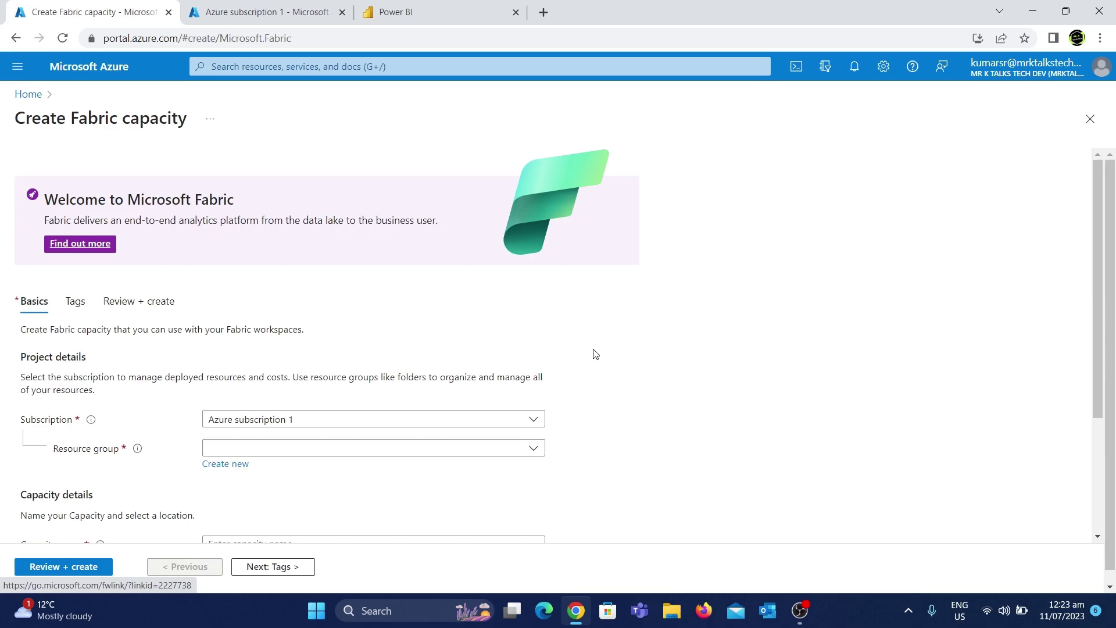
pyautogui.scroll(-2, 594, 353)
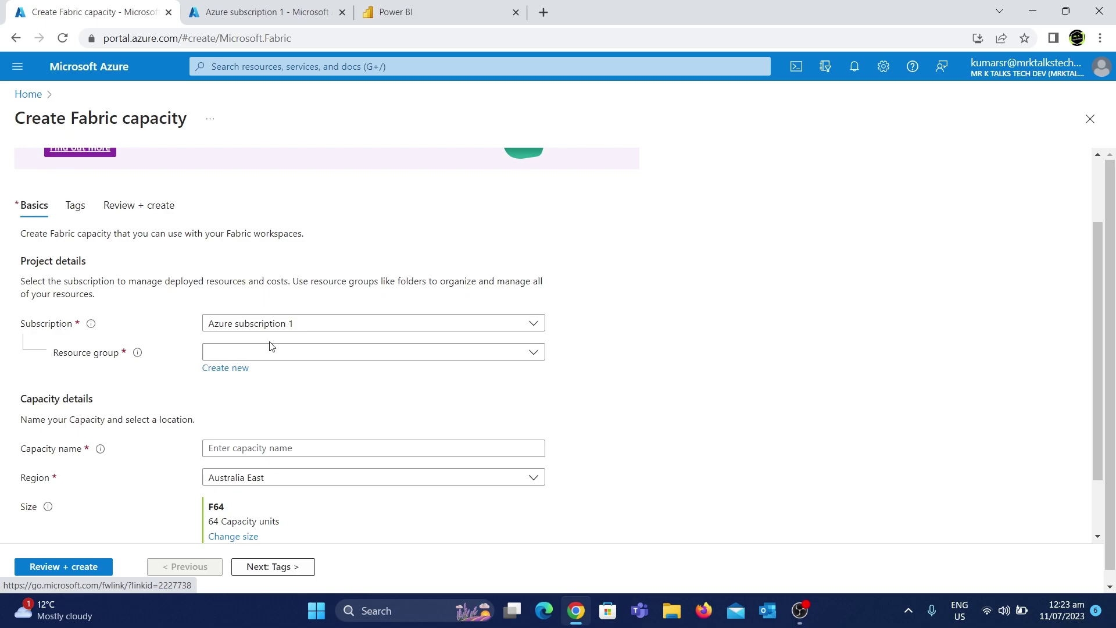
pyautogui.click(292, 353)
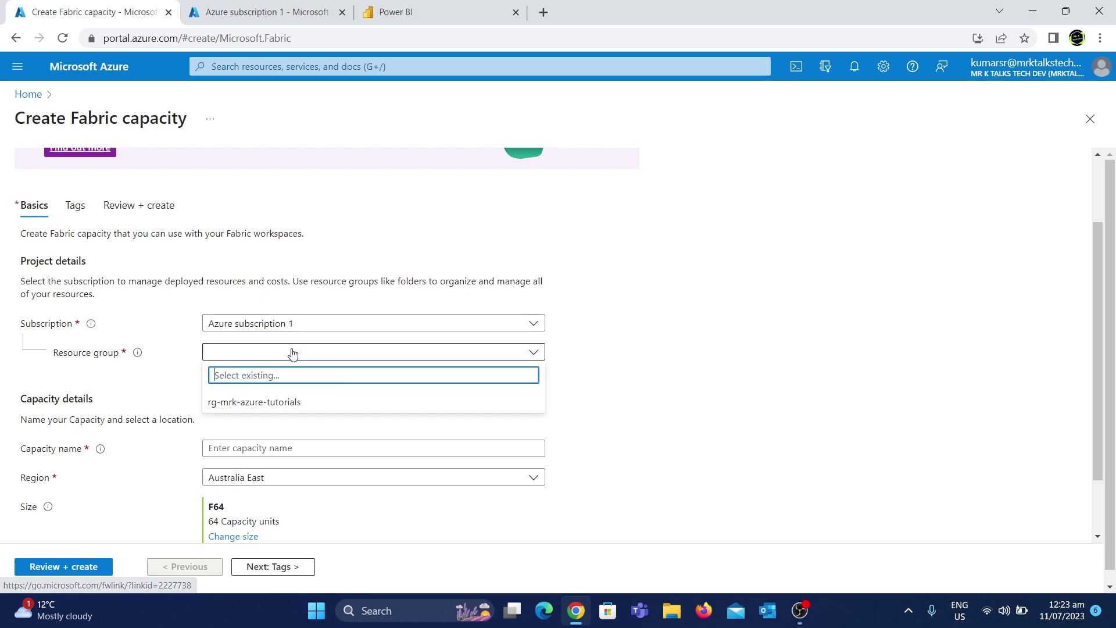
pyautogui.click(256, 402)
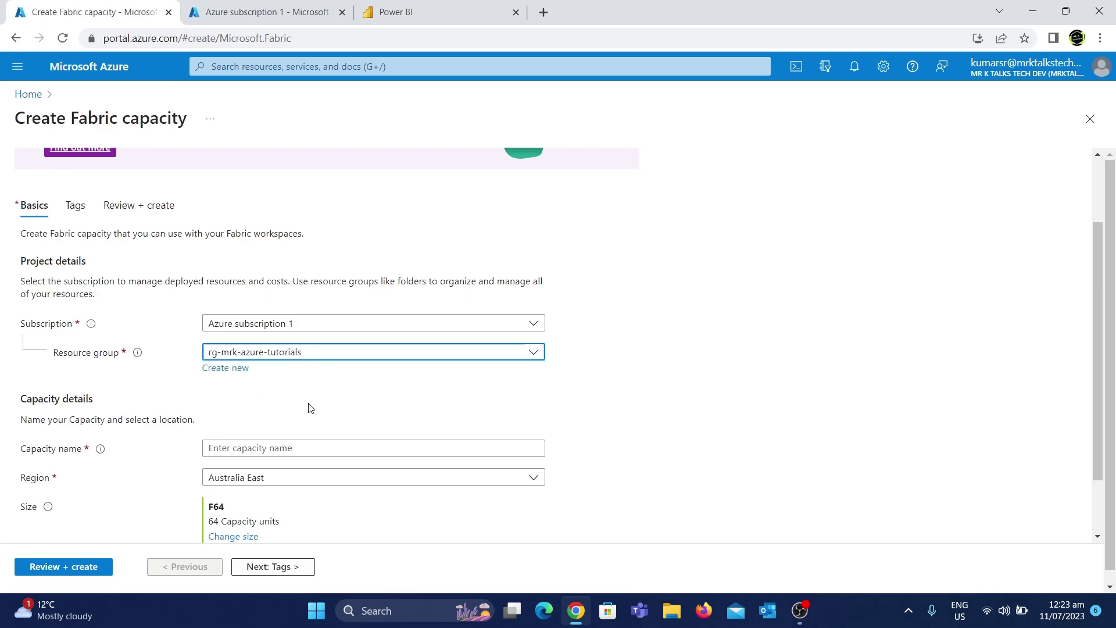
# Enter fabric-test as the capacity name in the capacity details
pyautogui.scroll(-1, 309, 408)
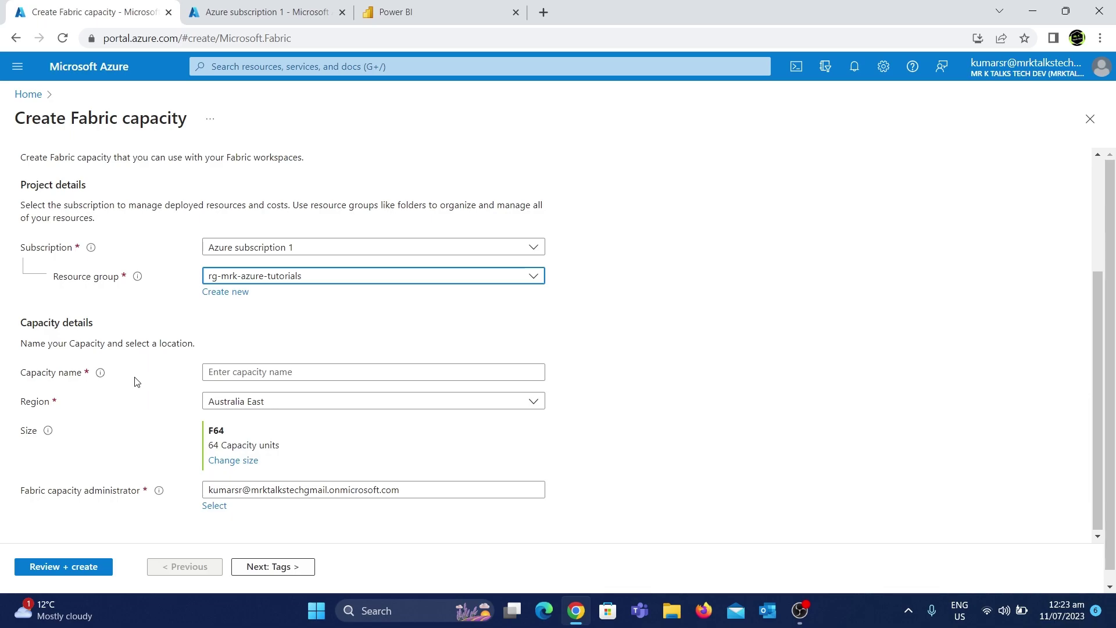
pyautogui.click(230, 367)
pyautogui.write('fabric')
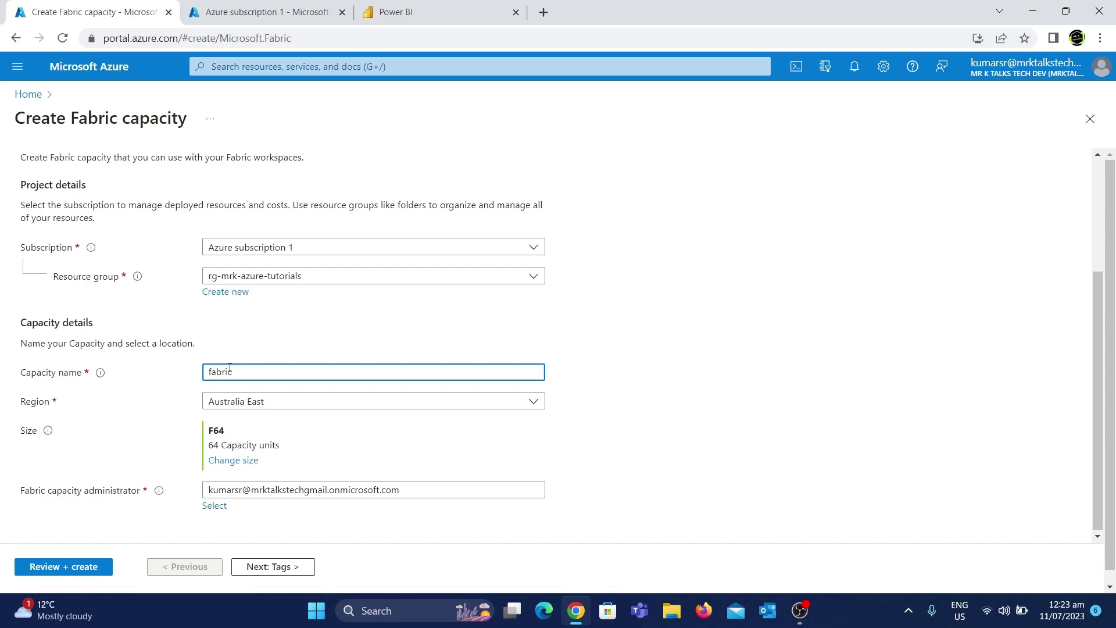
pyautogui.write('-test')
pyautogui.click(634, 311)
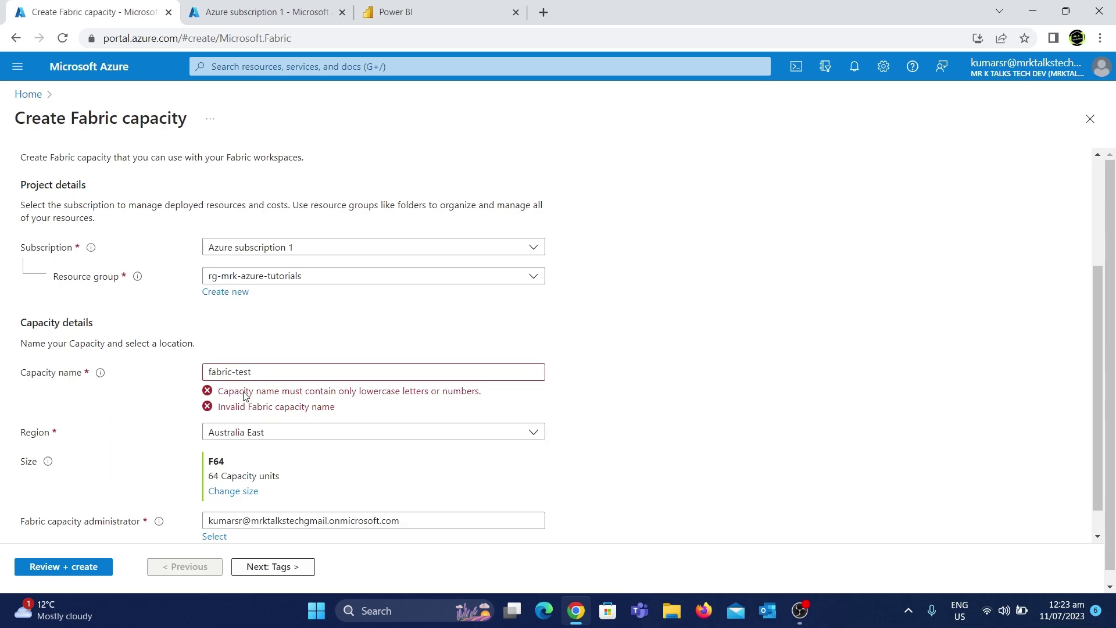
# Remove the hyphen from the capacity name so it reads fabrictest
pyautogui.click(236, 373)
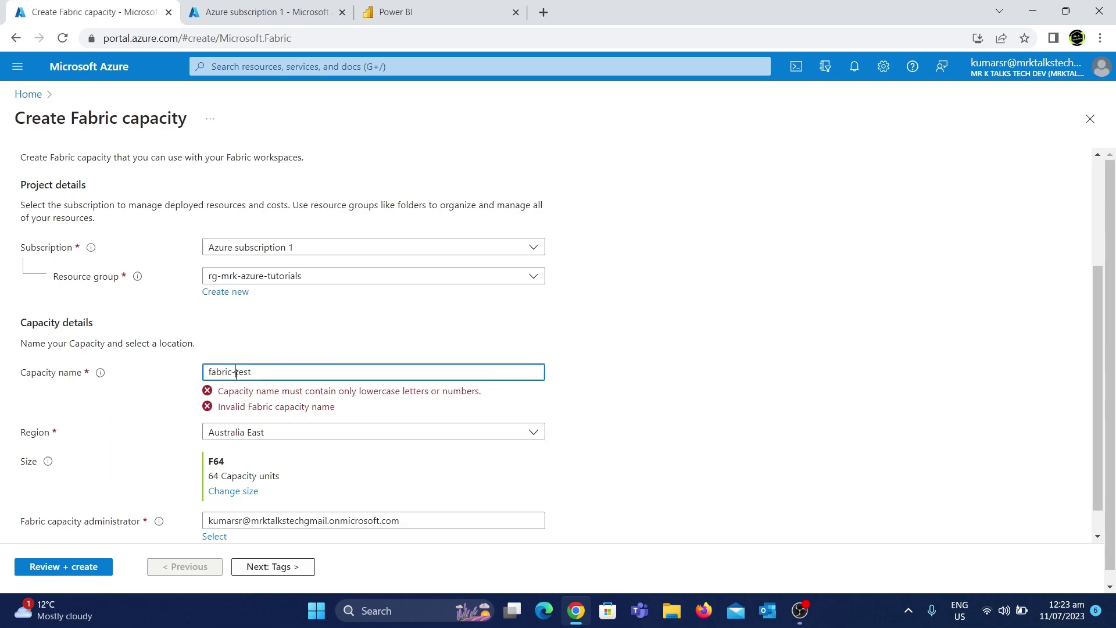
pyautogui.press('BackSpace')
pyautogui.click(557, 312)
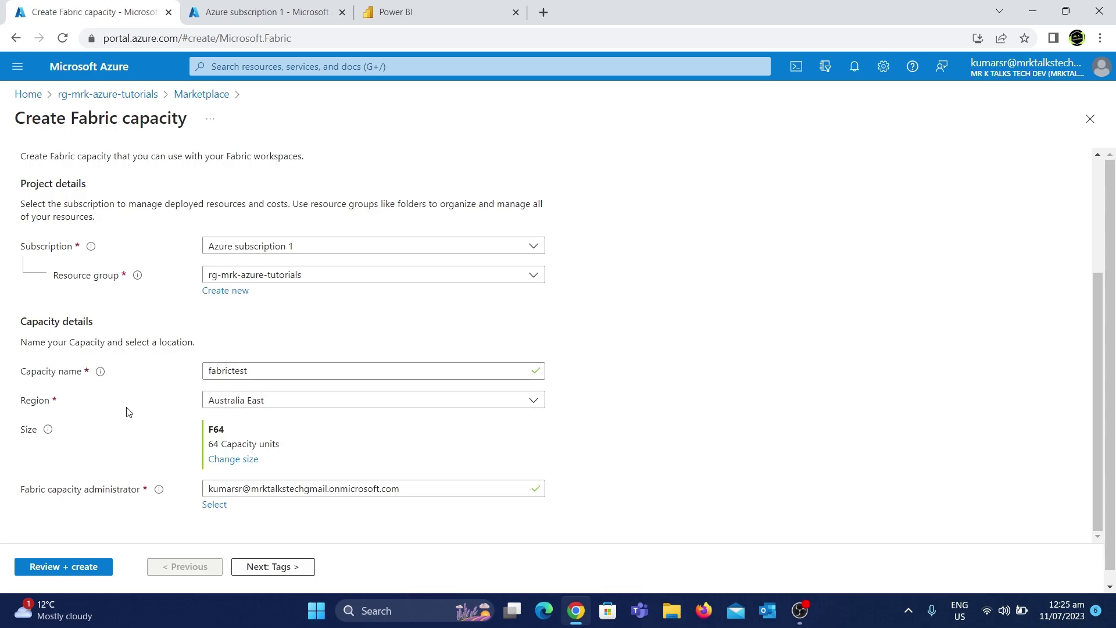
# Look through the regions available for the Fabric capacity without changing the selection
pyautogui.click(286, 401)
pyautogui.scroll(-2, 383, 298)
pyautogui.scroll(-3, 385, 298)
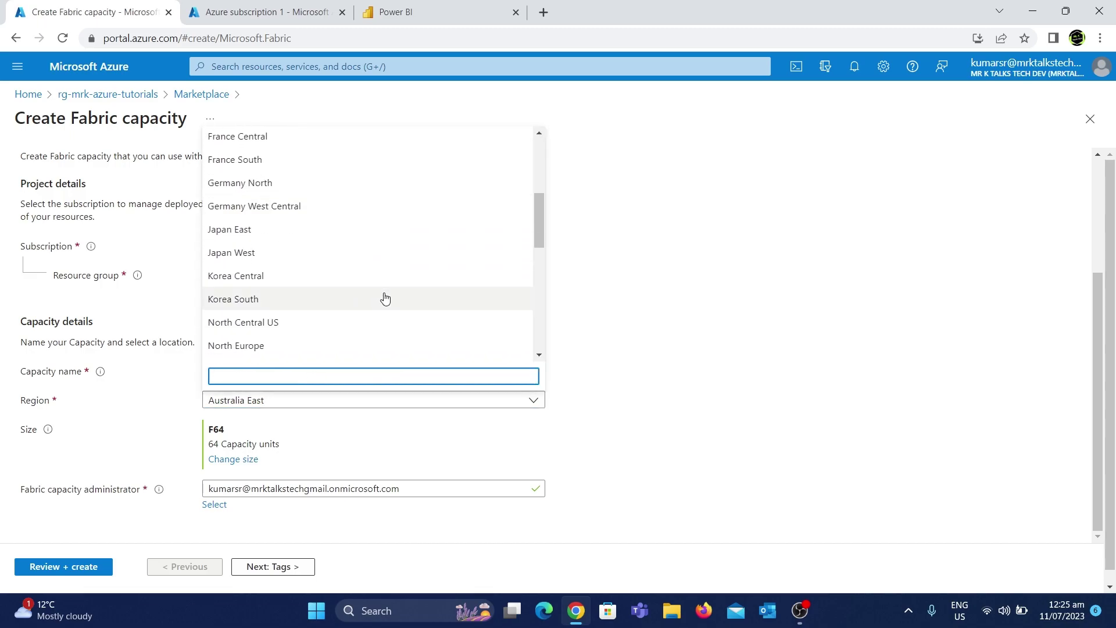
pyautogui.click(654, 361)
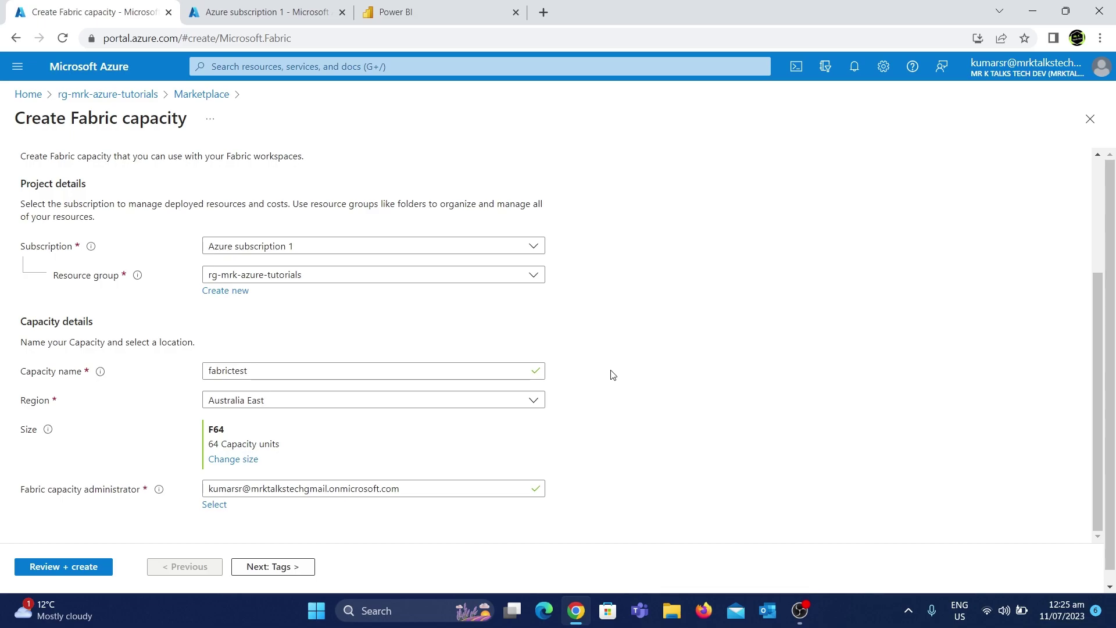
# Change the capacity size to the F2 SKU with 2 capacity units
pyautogui.scroll(-1, 611, 375)
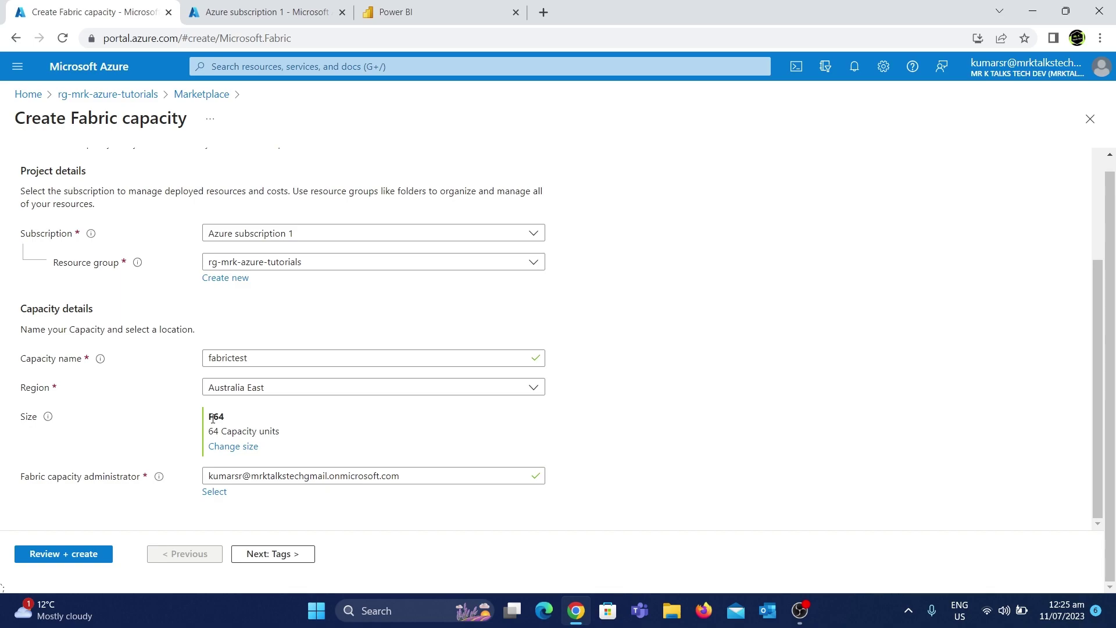
pyautogui.click(228, 449)
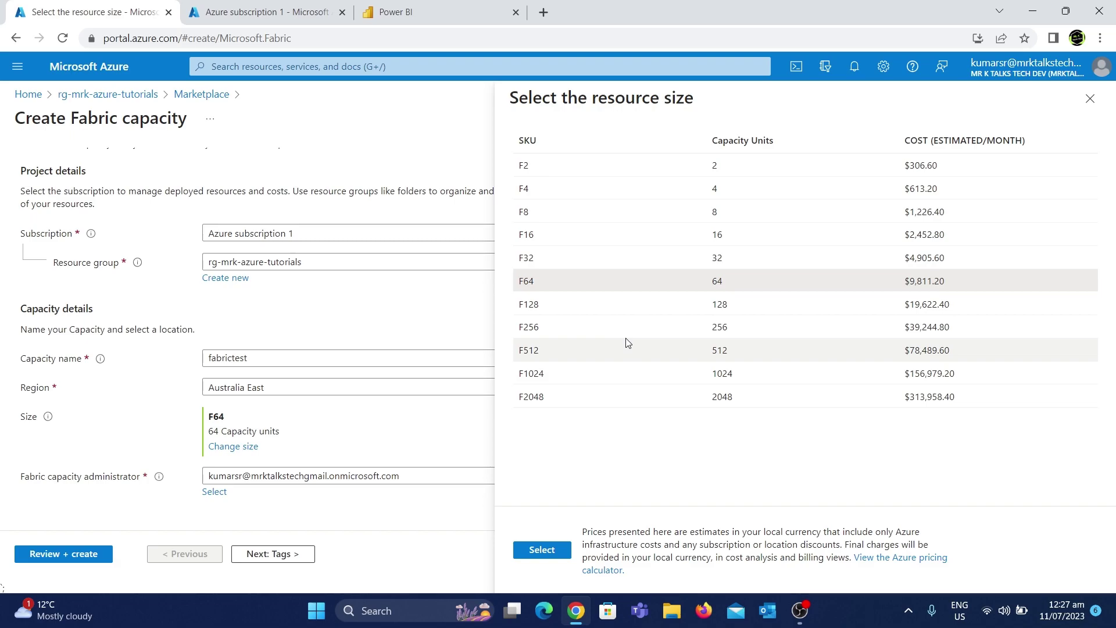
pyautogui.click(595, 173)
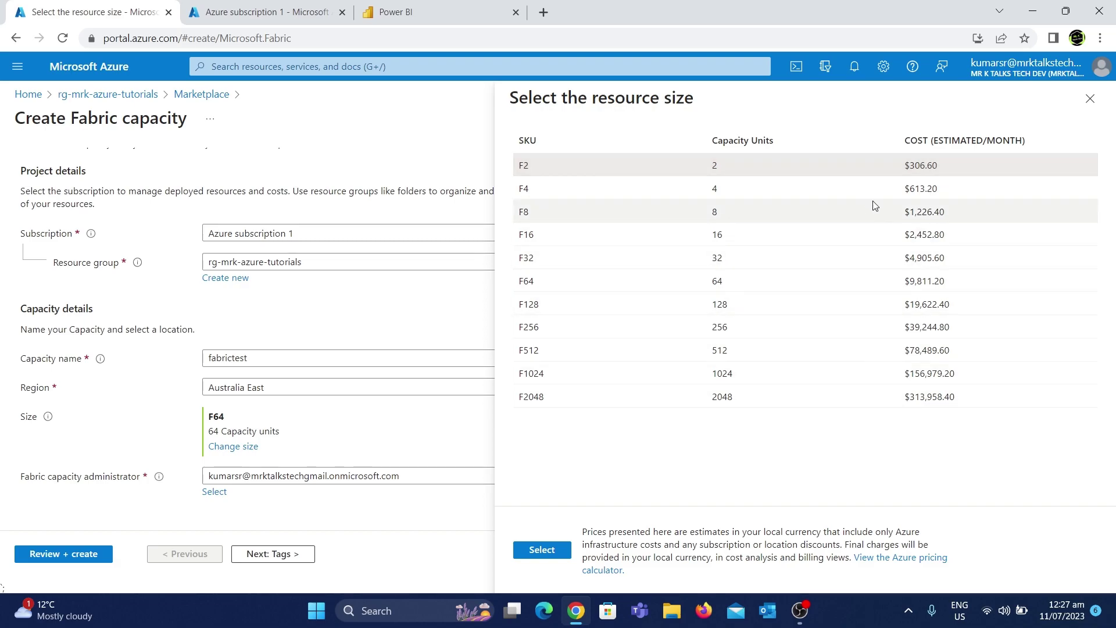
pyautogui.click(540, 551)
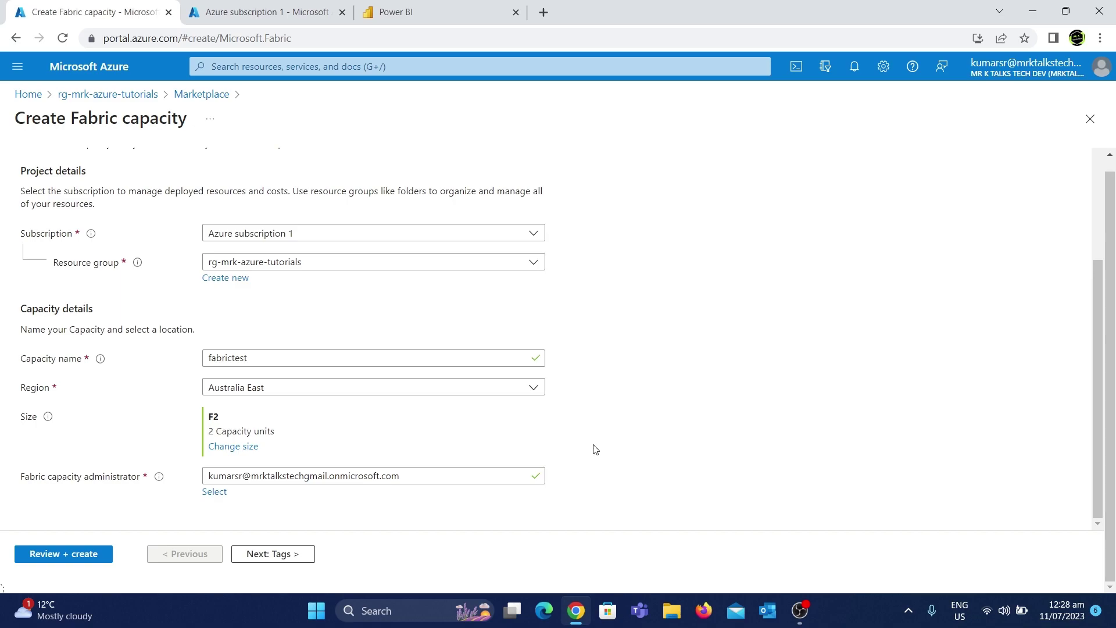
# Create the Fabric capacity without any tags and open the deployed fabrictest resource
pyautogui.scroll(3, 781, 227)
pyautogui.scroll(-3, 781, 227)
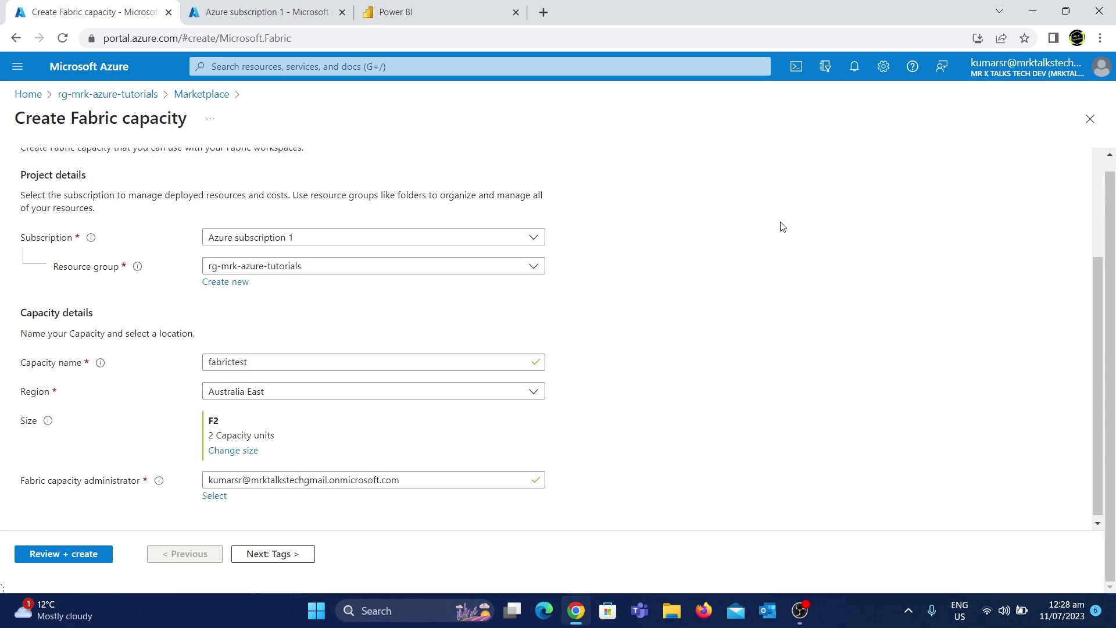
pyautogui.click(273, 560)
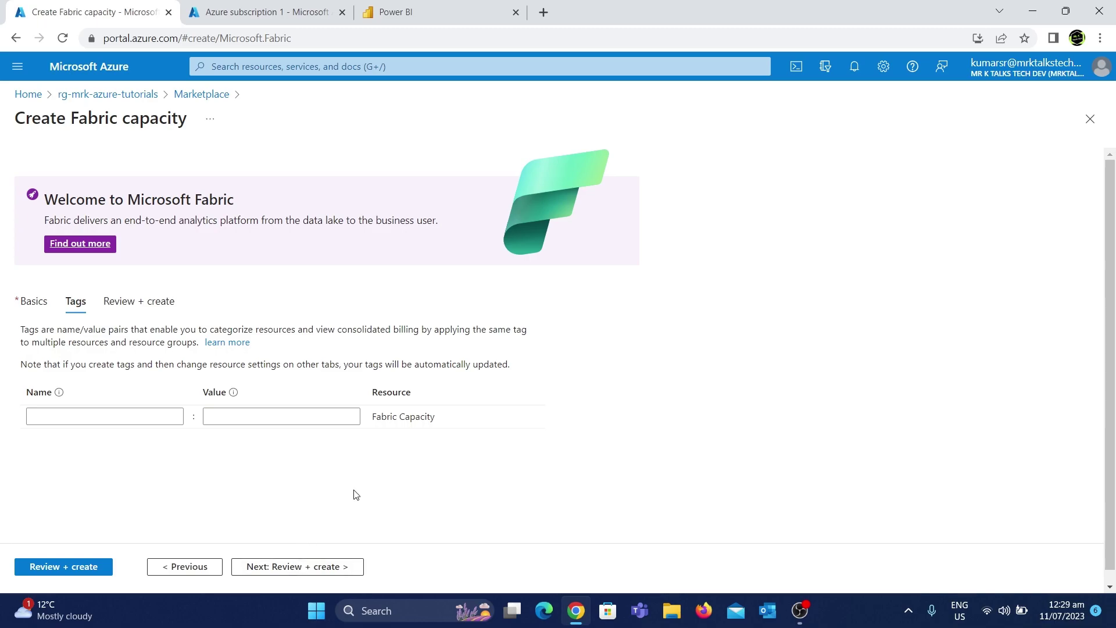
pyautogui.click(299, 574)
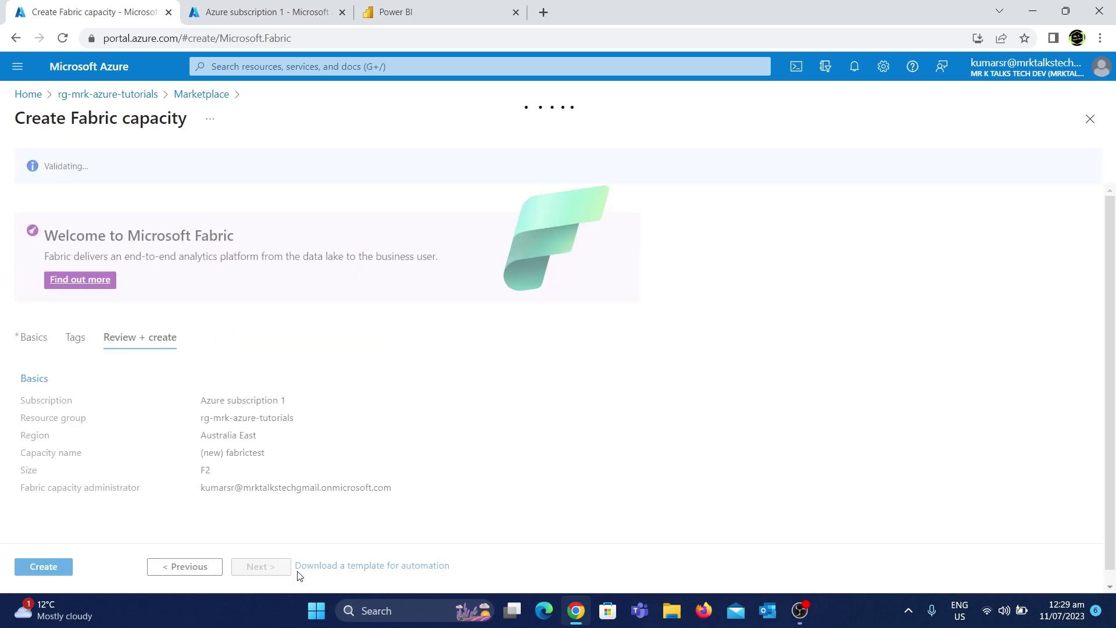
pyautogui.scroll(-1, 433, 430)
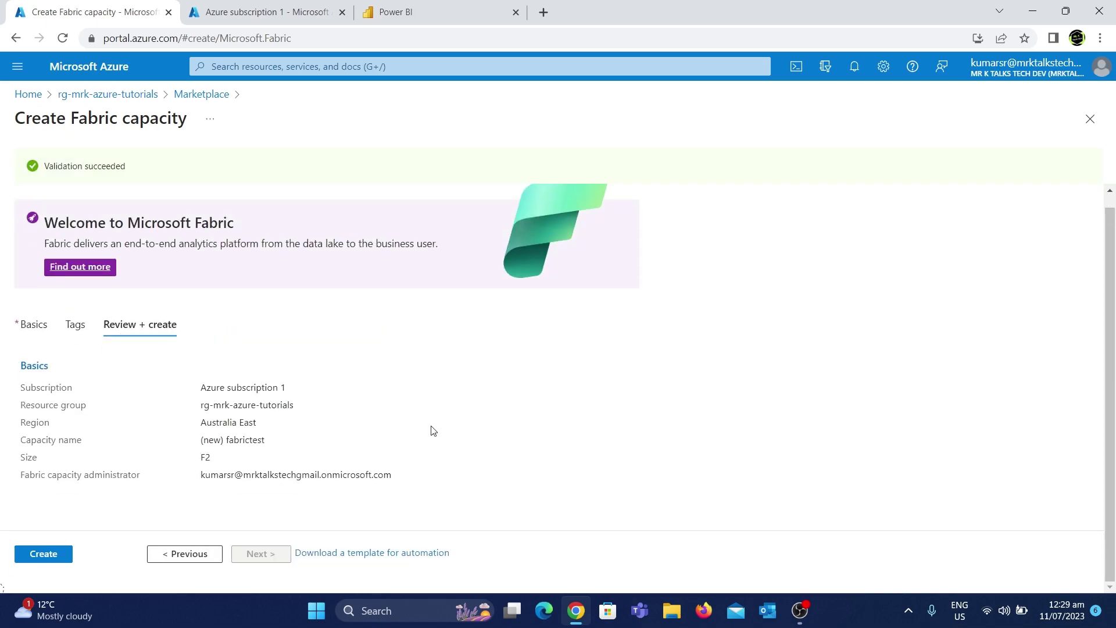
pyautogui.click(59, 559)
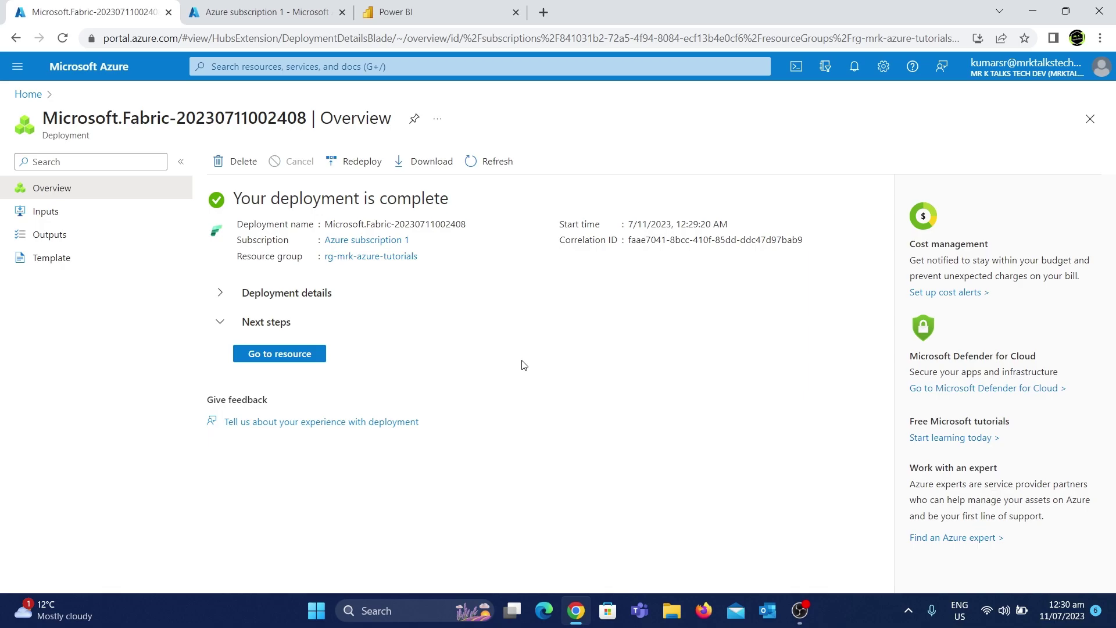
pyautogui.click(268, 356)
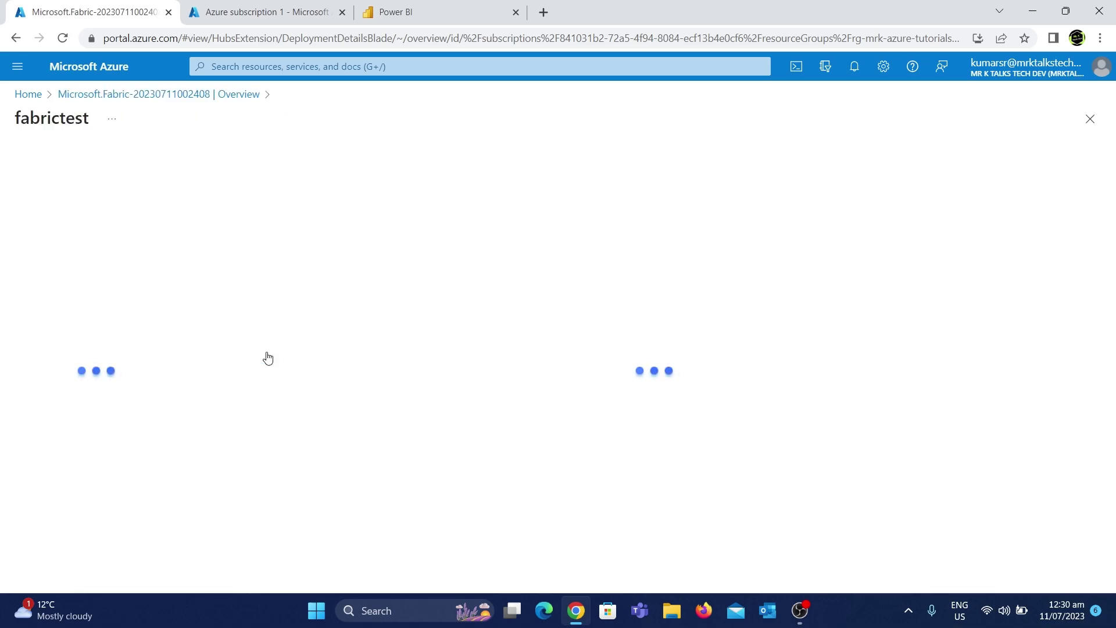
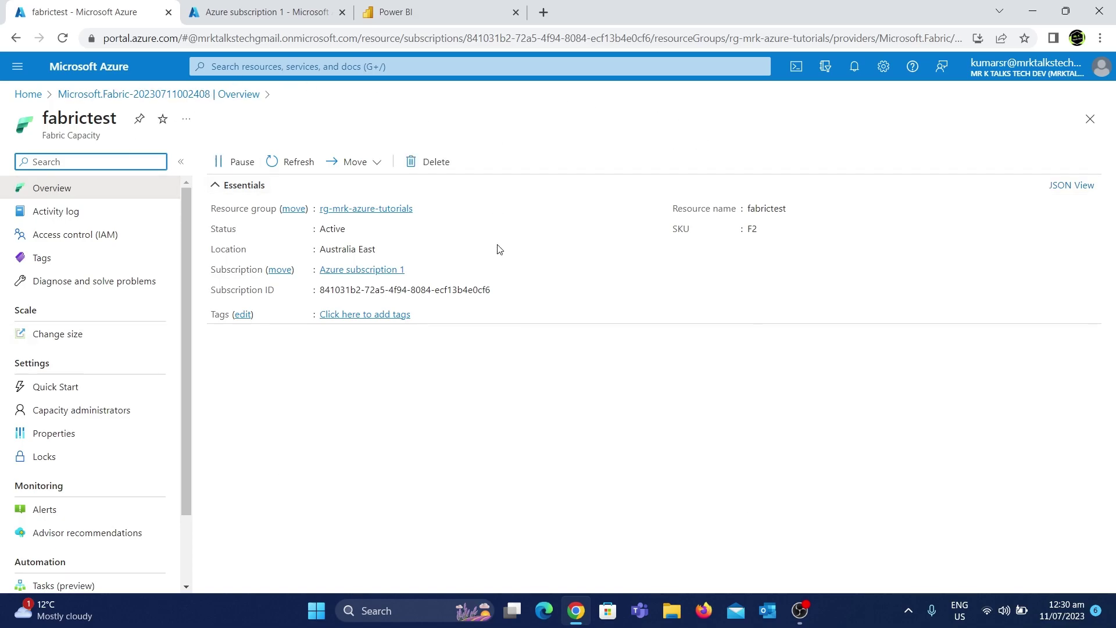
pyautogui.click(135, 158)
# Switch to Power BI and check the license modes offered in the settings of My workspace
pyautogui.click(419, 5)
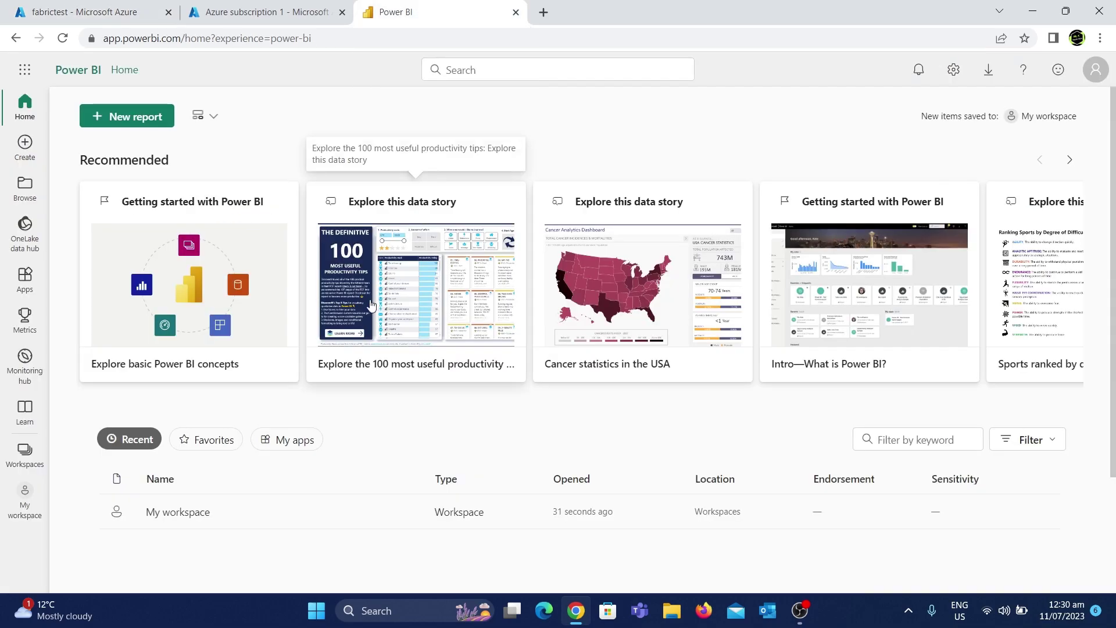
pyautogui.click(24, 462)
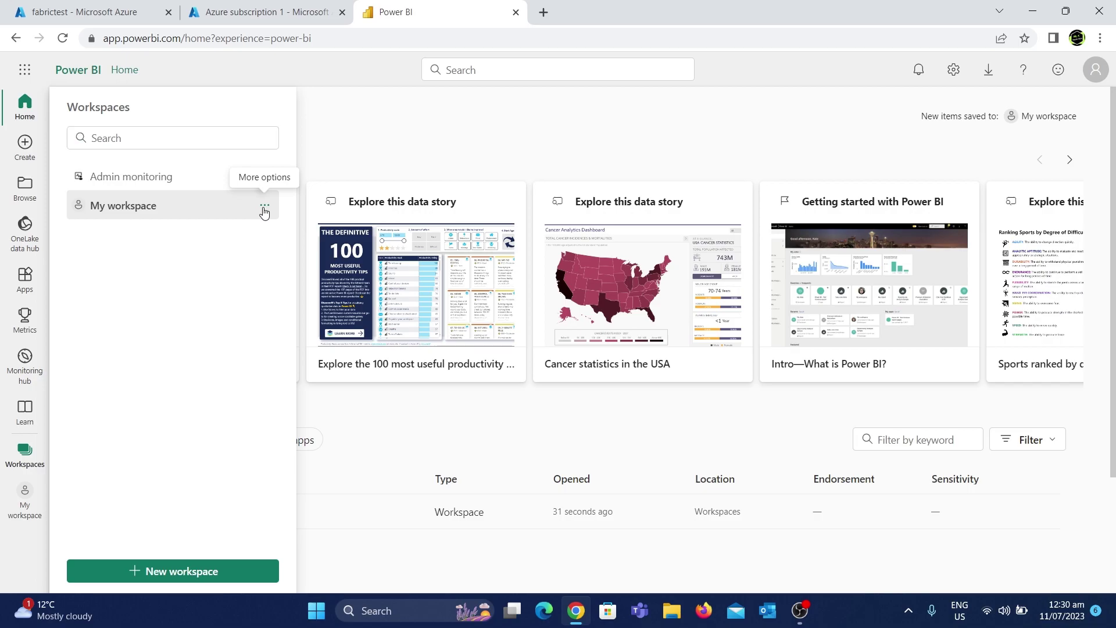
pyautogui.click(265, 210)
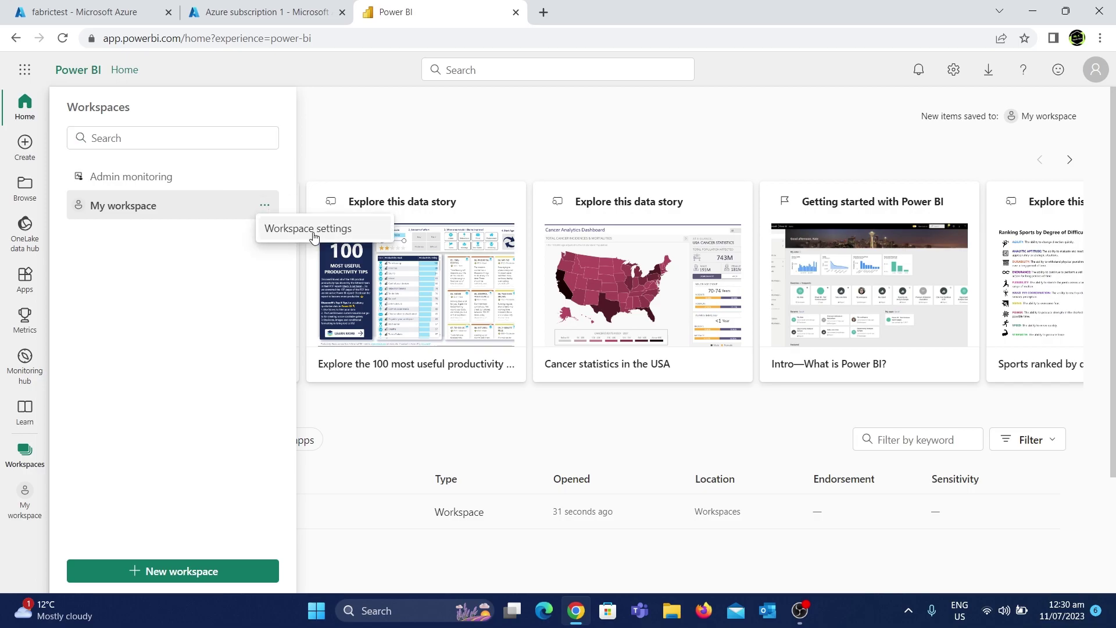
pyautogui.click(314, 231)
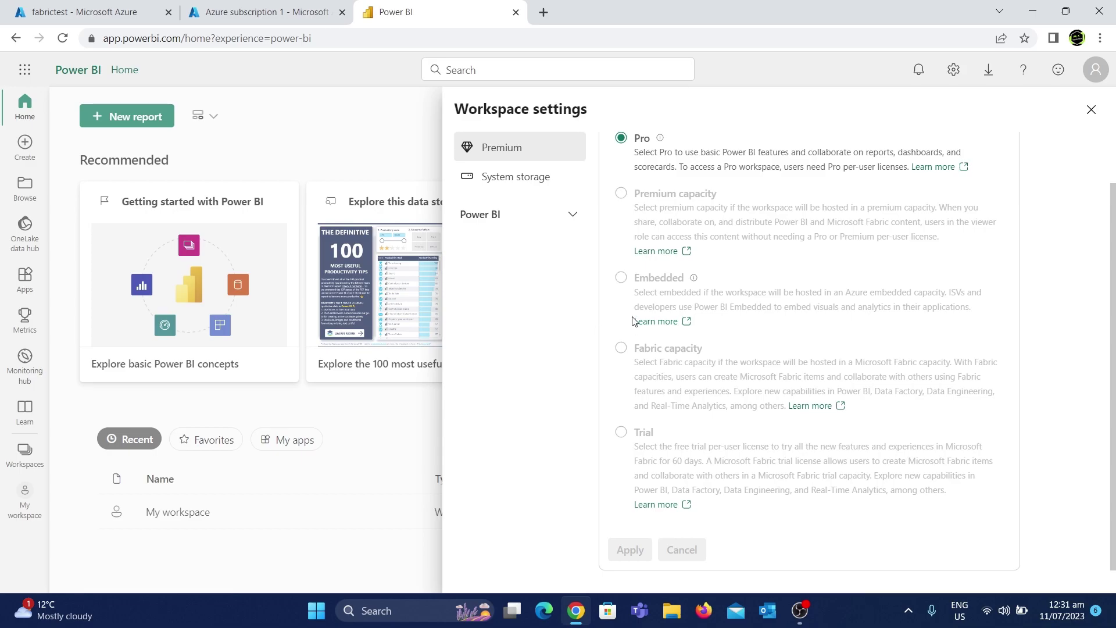
# Reload the Power BI page, reopen the settings of My workspace and decline the feedback survey
pyautogui.click(62, 39)
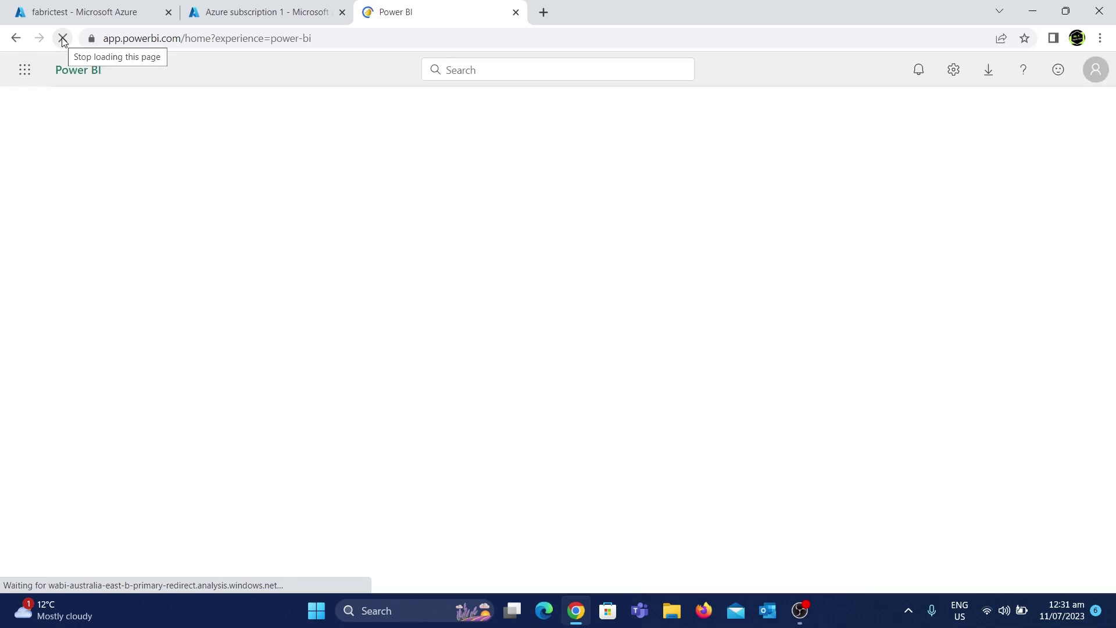
pyautogui.click(24, 447)
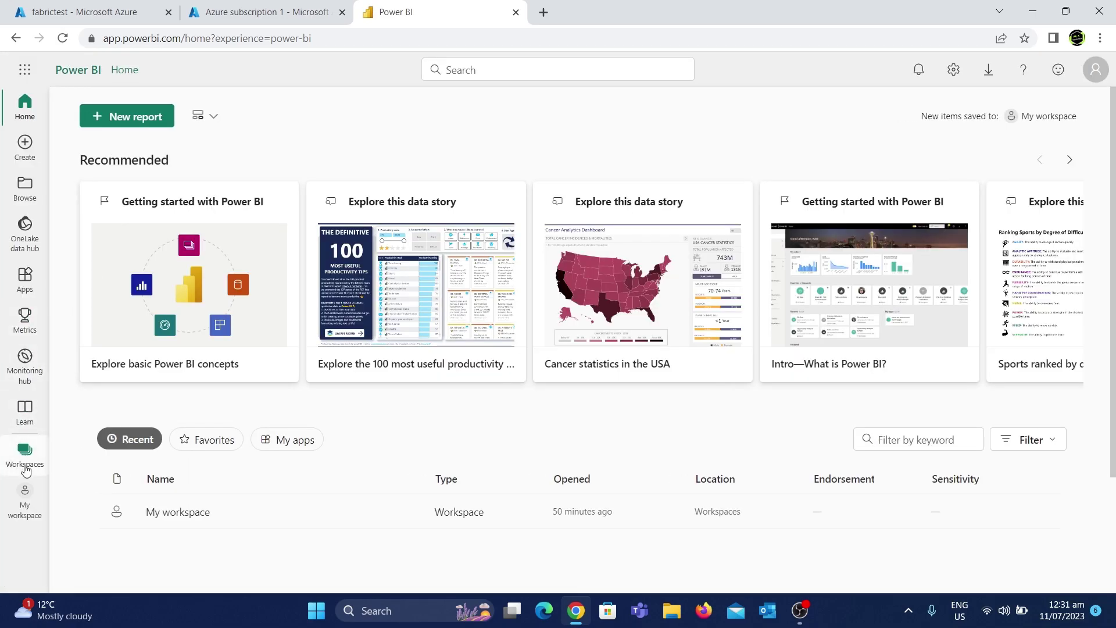
pyautogui.click(264, 208)
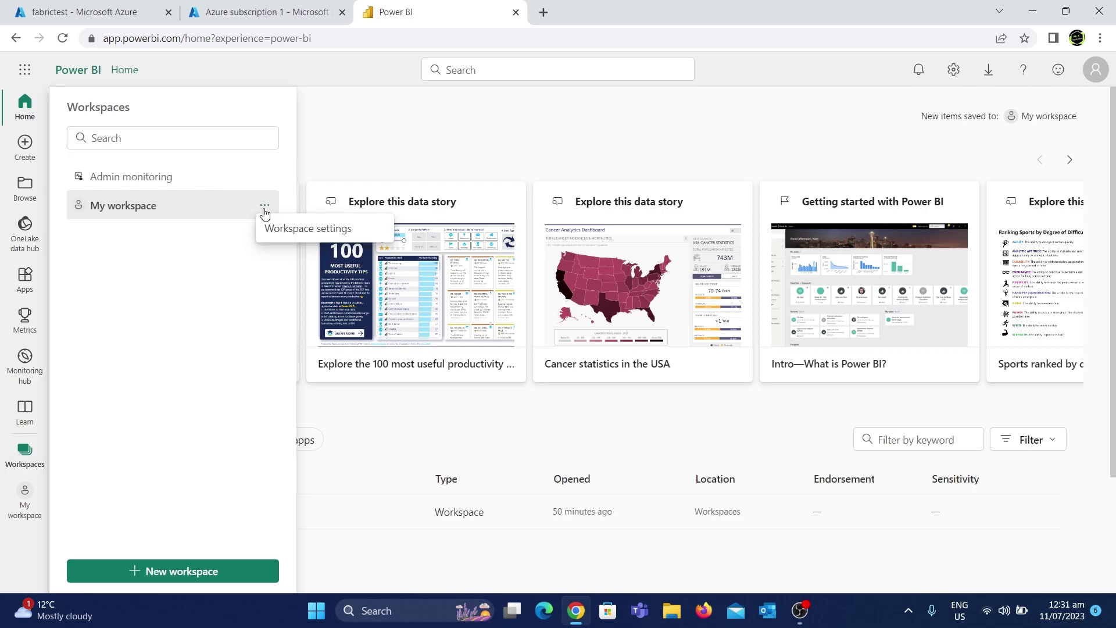
pyautogui.click(302, 231)
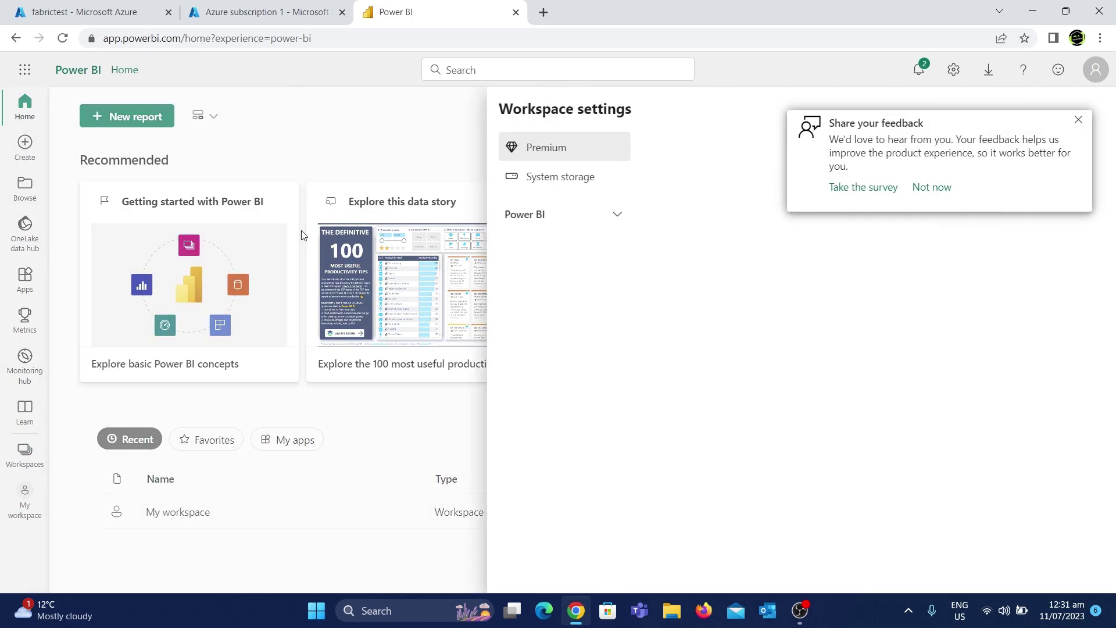
pyautogui.click(935, 188)
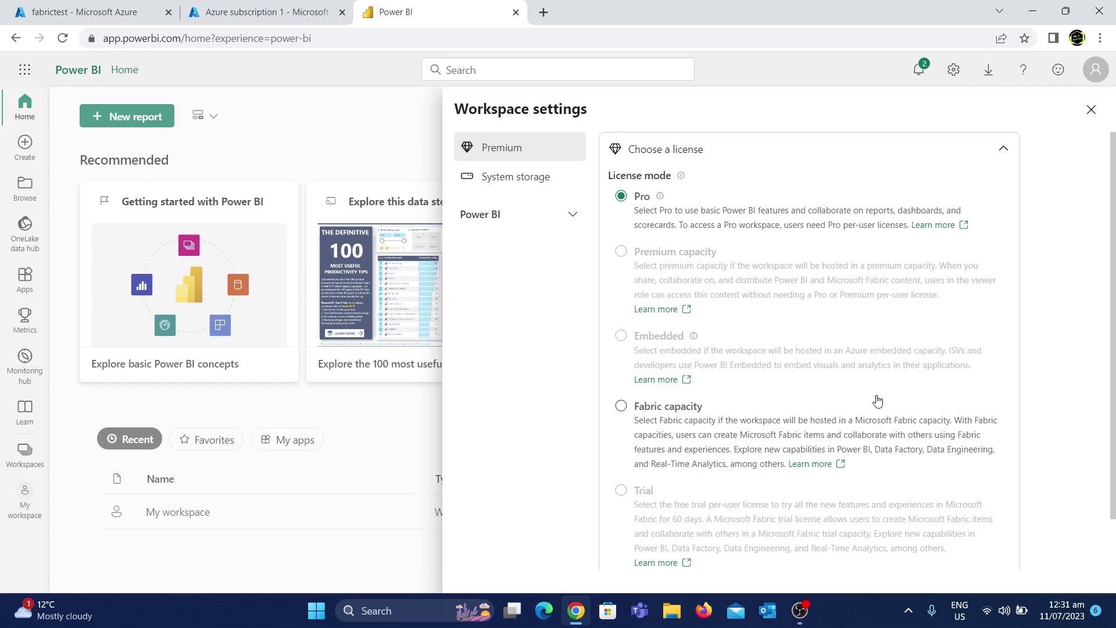
# Set My workspace's license mode to Fabric capacity with fabrictest - Australia East as license capacity, apply it and close the settings
pyautogui.click(688, 423)
pyautogui.scroll(-3, 688, 422)
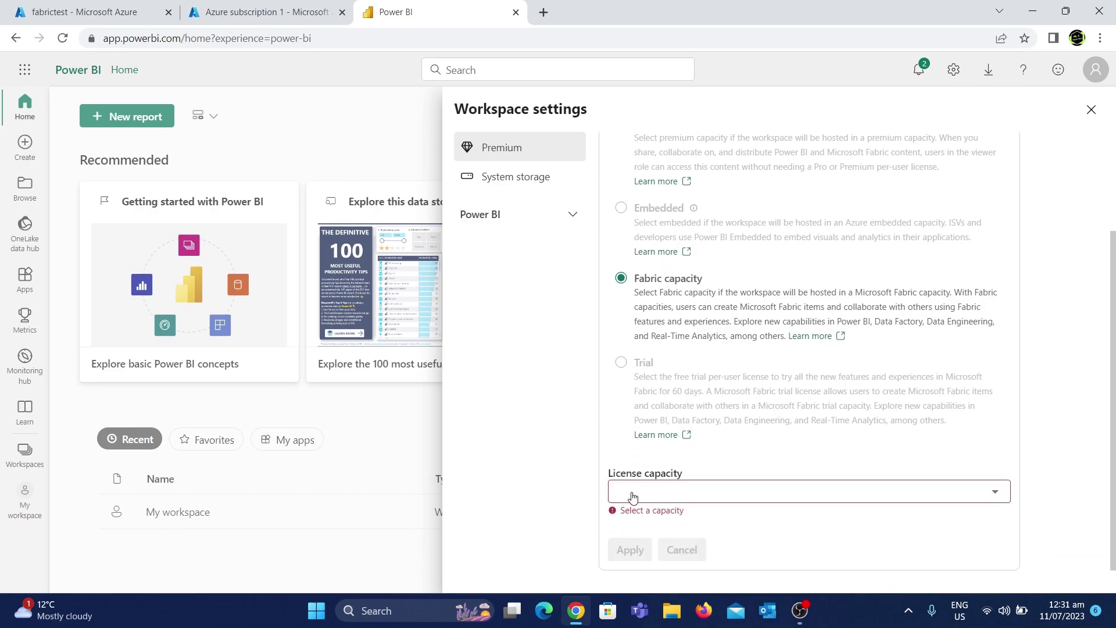
pyautogui.click(899, 495)
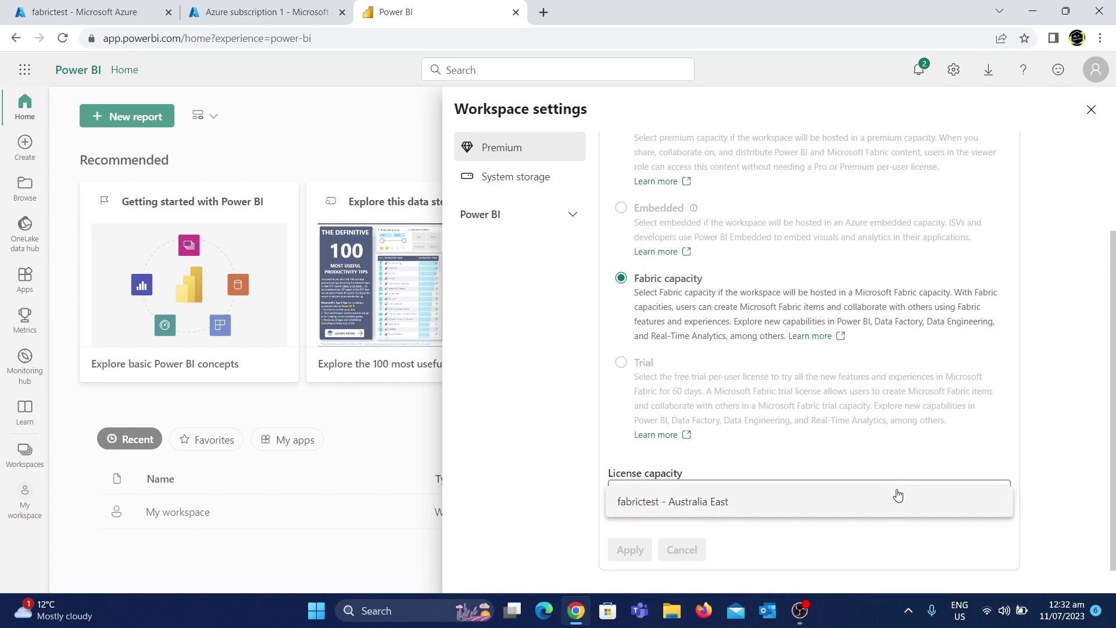
pyautogui.click(661, 509)
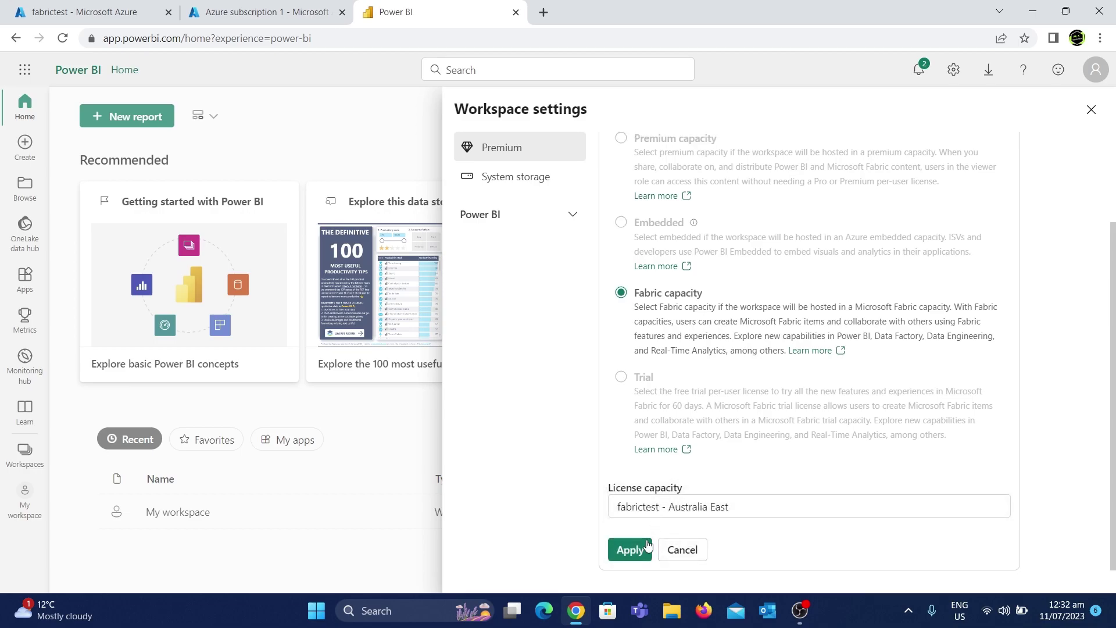
pyautogui.click(632, 553)
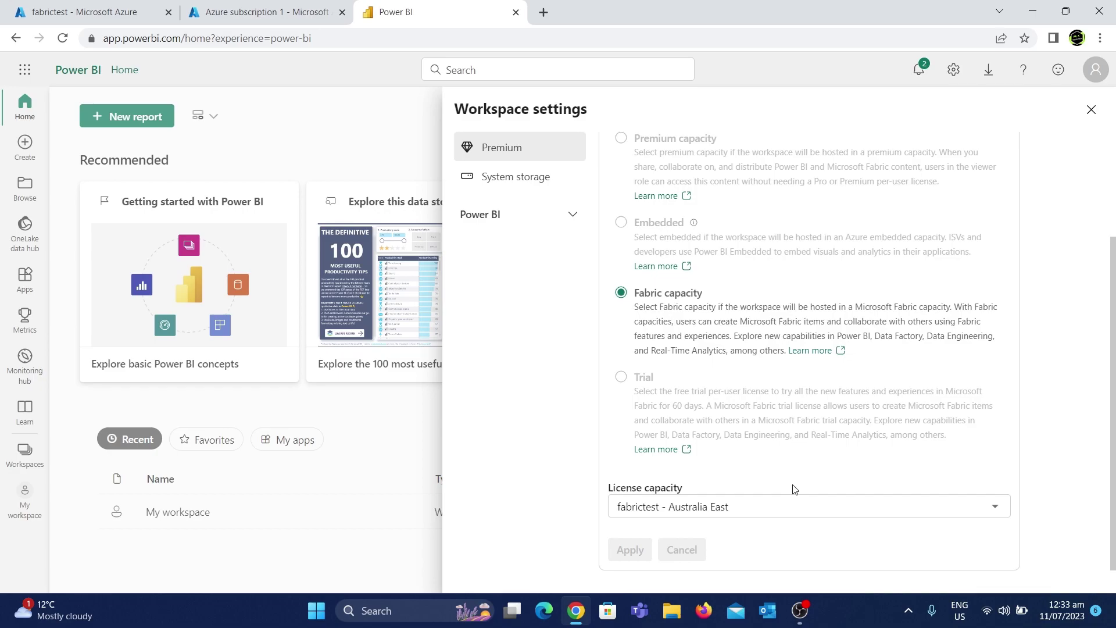
pyautogui.click(1090, 111)
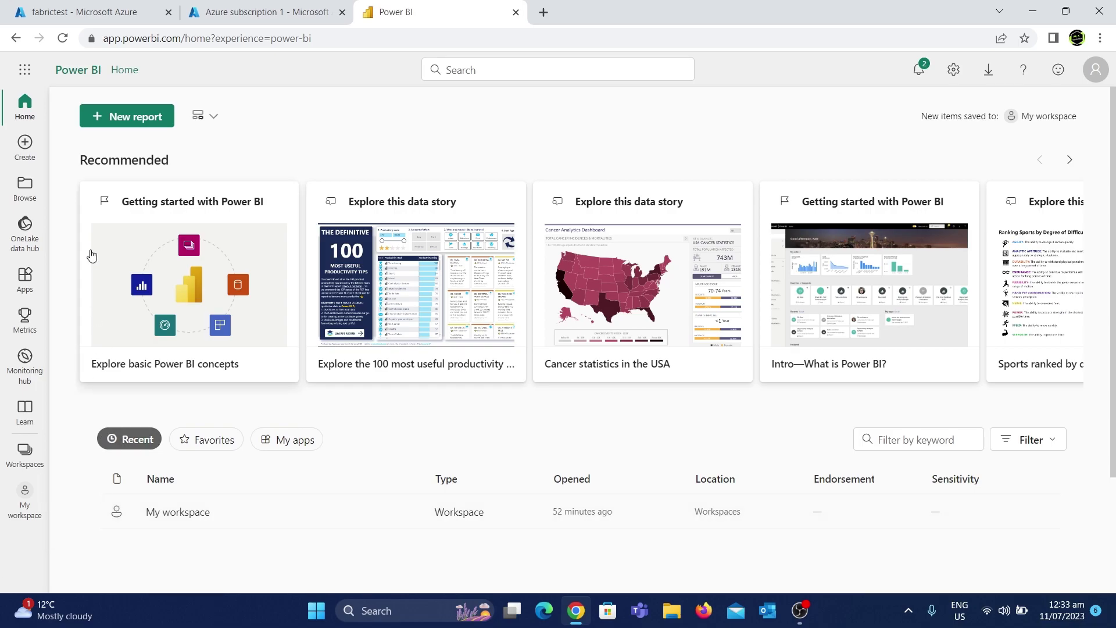
# Reload the Power BI home page and examine the Microsoft Fabric experiences available to switch to
pyautogui.click(62, 38)
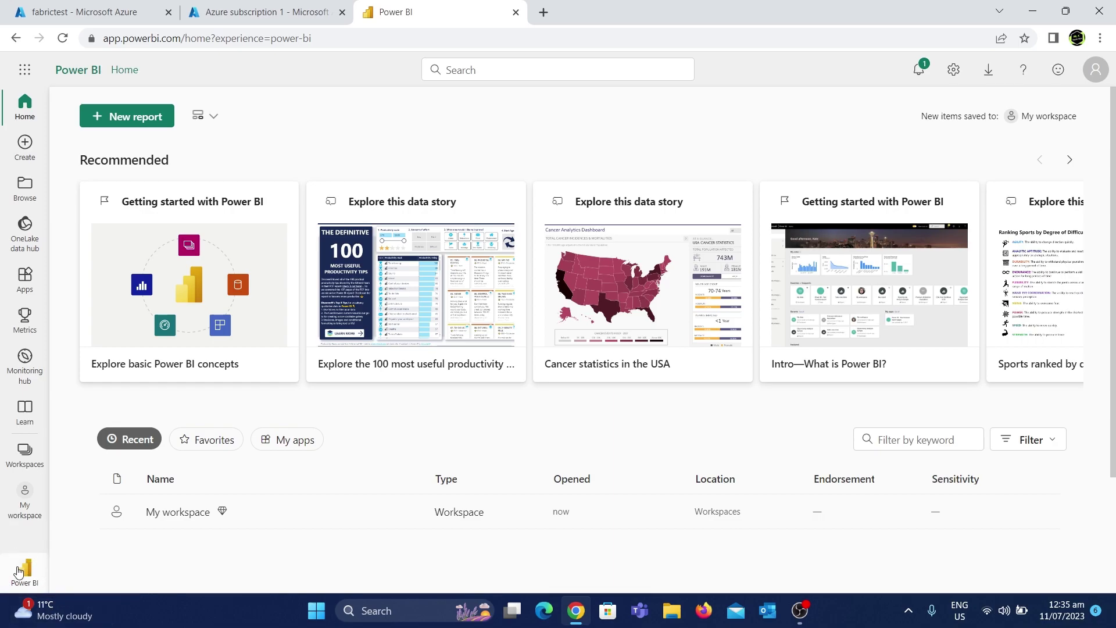
pyautogui.click(18, 573)
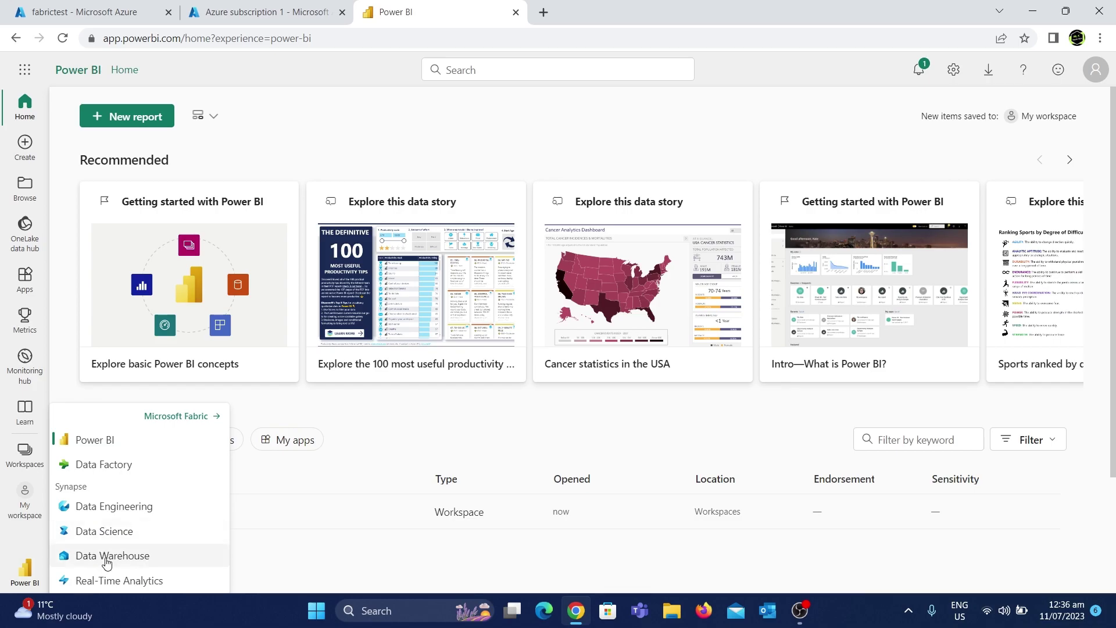
pyautogui.click(35, 580)
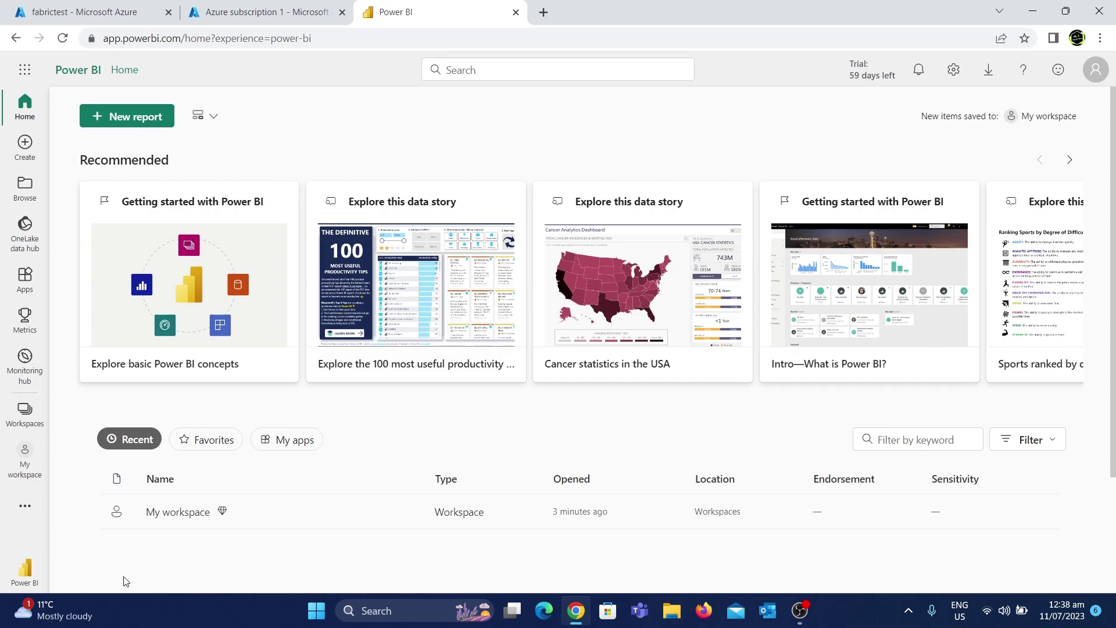
# Switch to the Data Factory experience and create a data pipeline named pipeline1 in My workspace
pyautogui.click(24, 582)
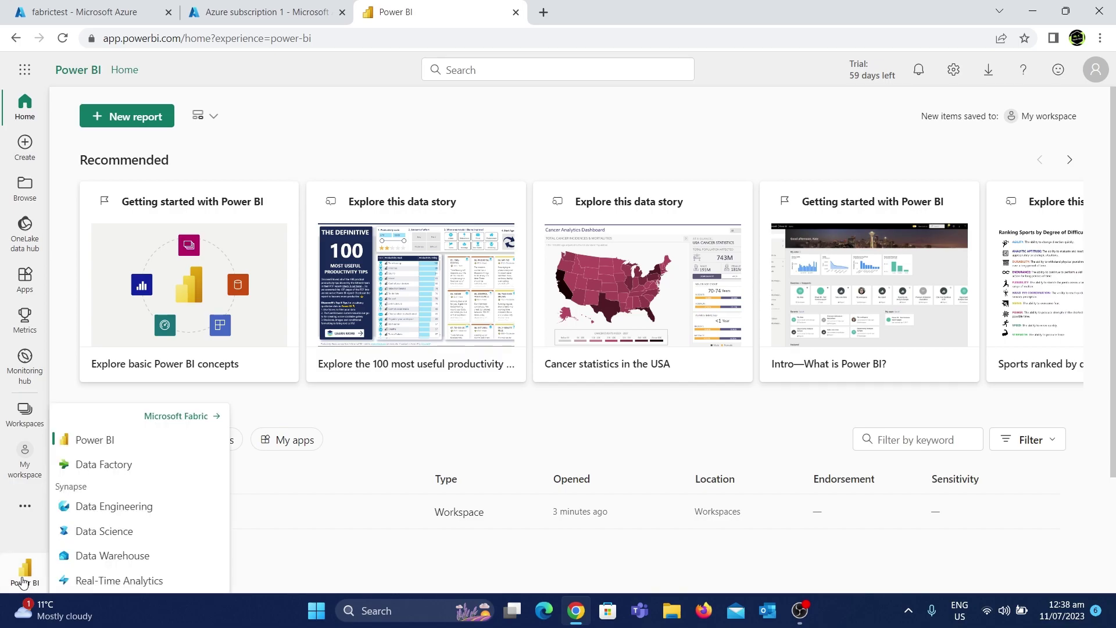
pyautogui.click(121, 469)
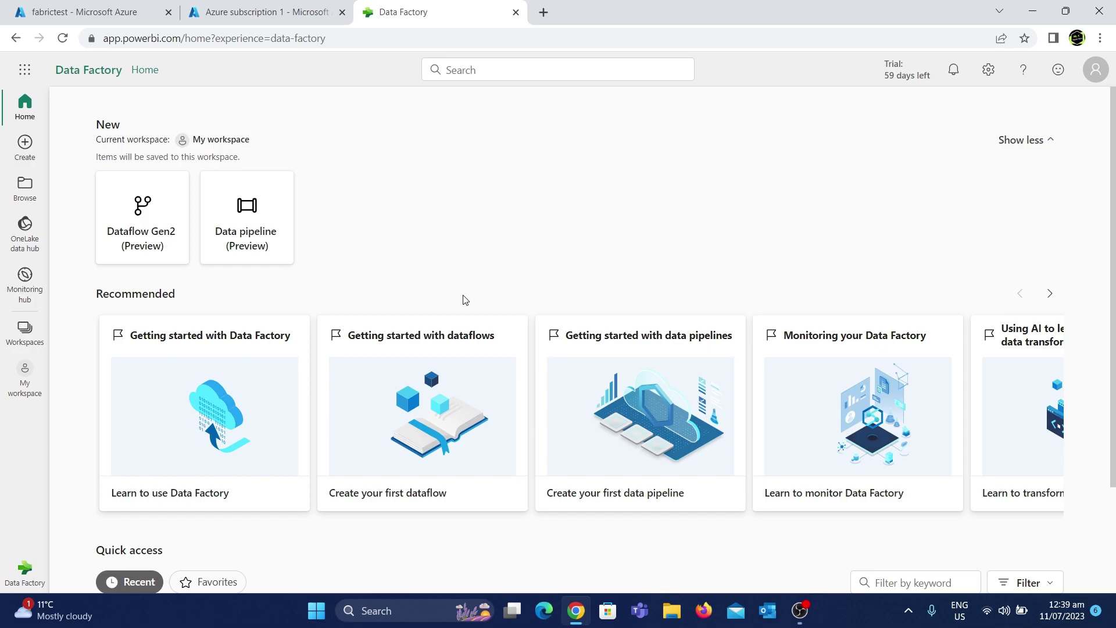
pyautogui.scroll(-2, 464, 300)
pyautogui.scroll(2, 464, 300)
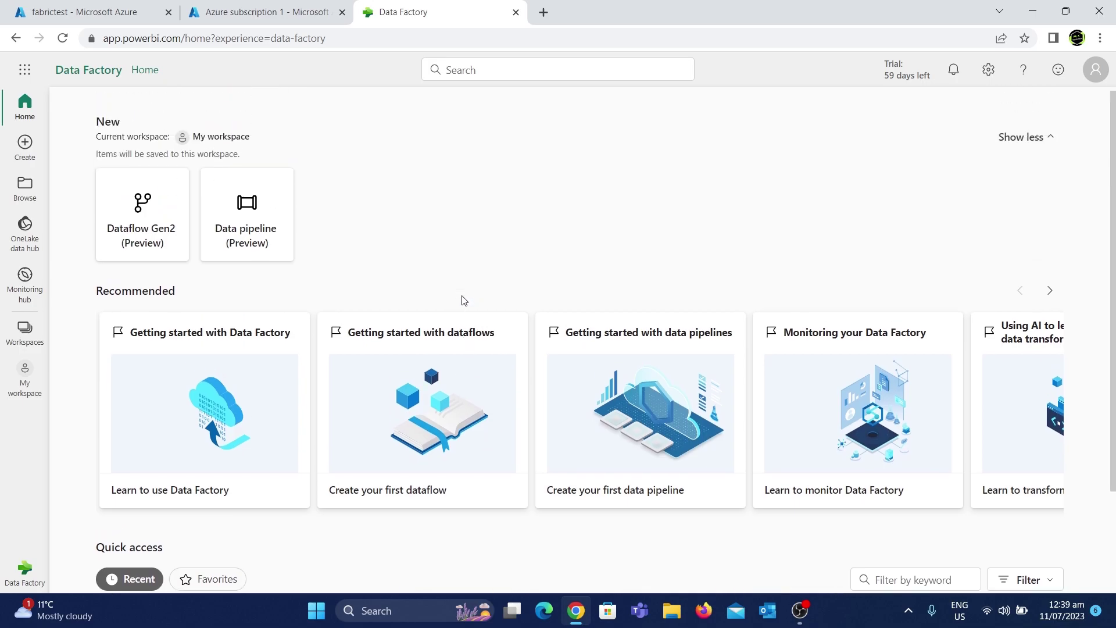
pyautogui.click(251, 231)
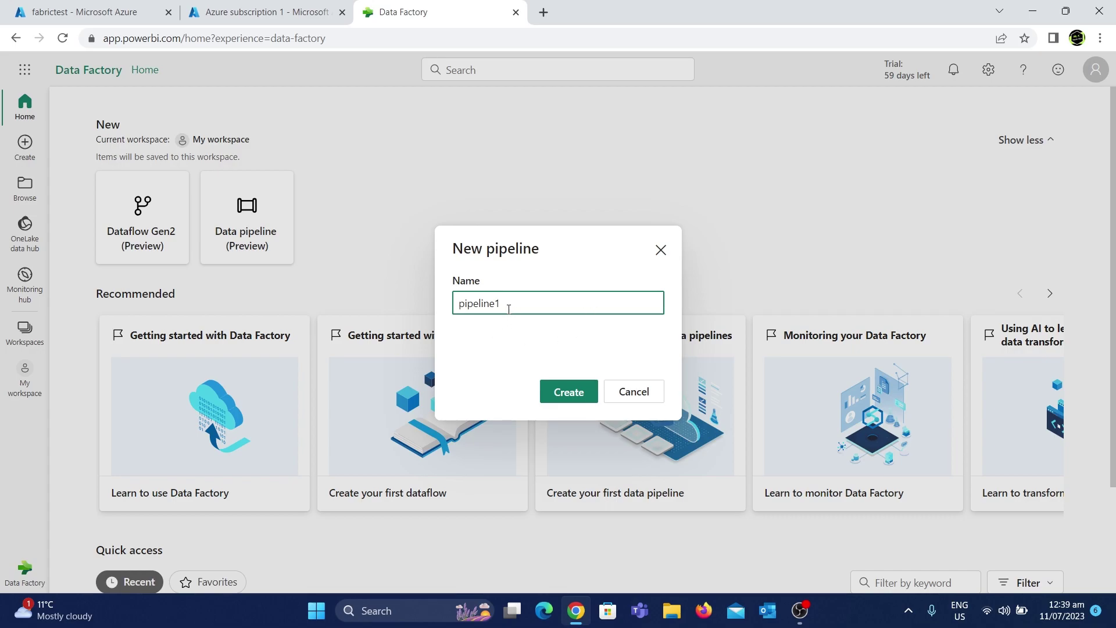
pyautogui.click(566, 392)
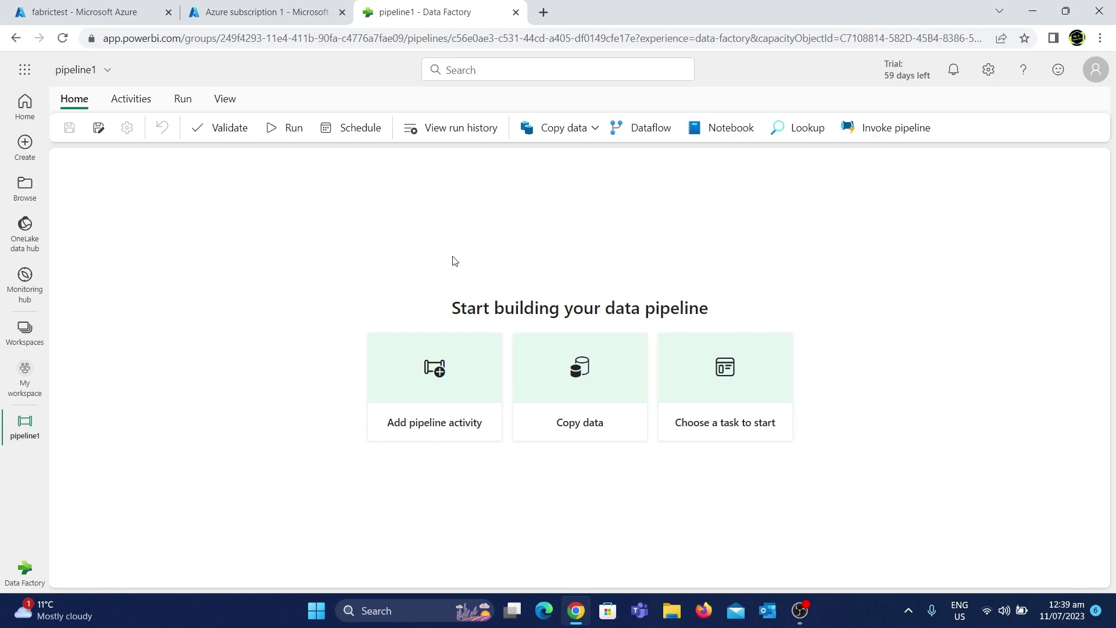
# Switch to the Synapse Data Engineering experience, view its available items, and do the same for Synapse Data Science
pyautogui.click(25, 572)
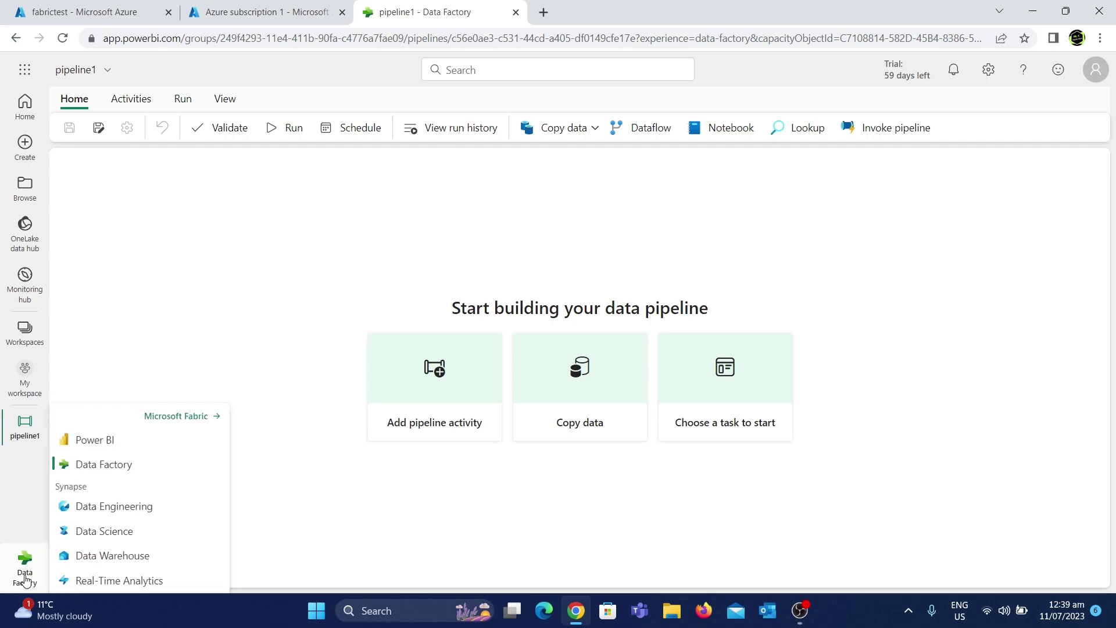
pyautogui.click(111, 507)
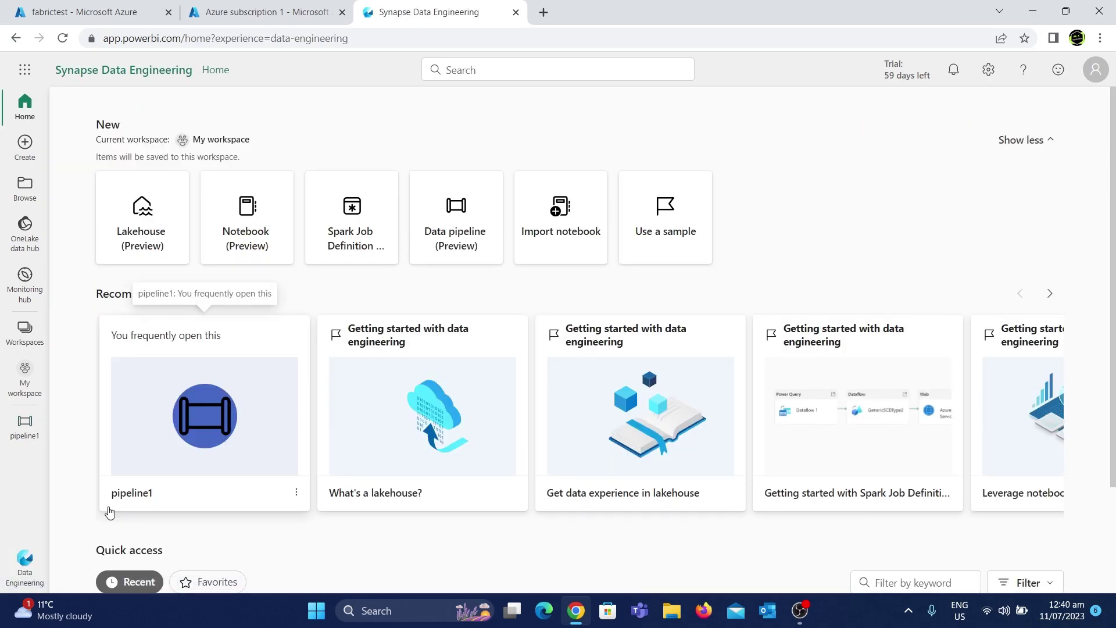
pyautogui.click(25, 561)
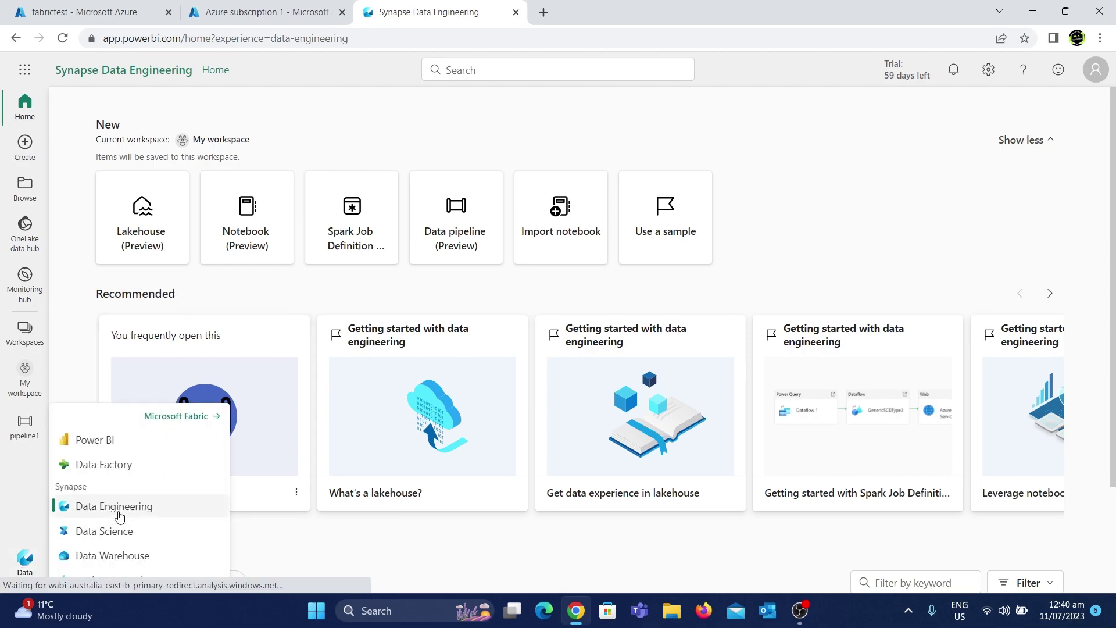
pyautogui.click(108, 529)
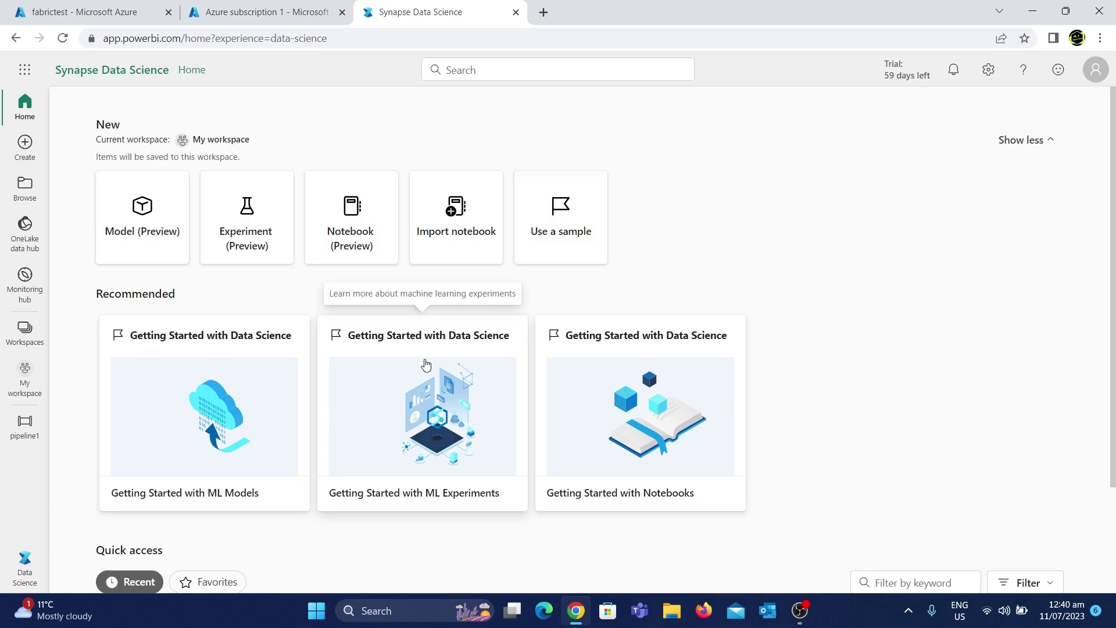
# Review the fabrictest capacity's overview and its pause option in the Azure portal, and return to the Synapse Data Science page
pyautogui.click(108, 18)
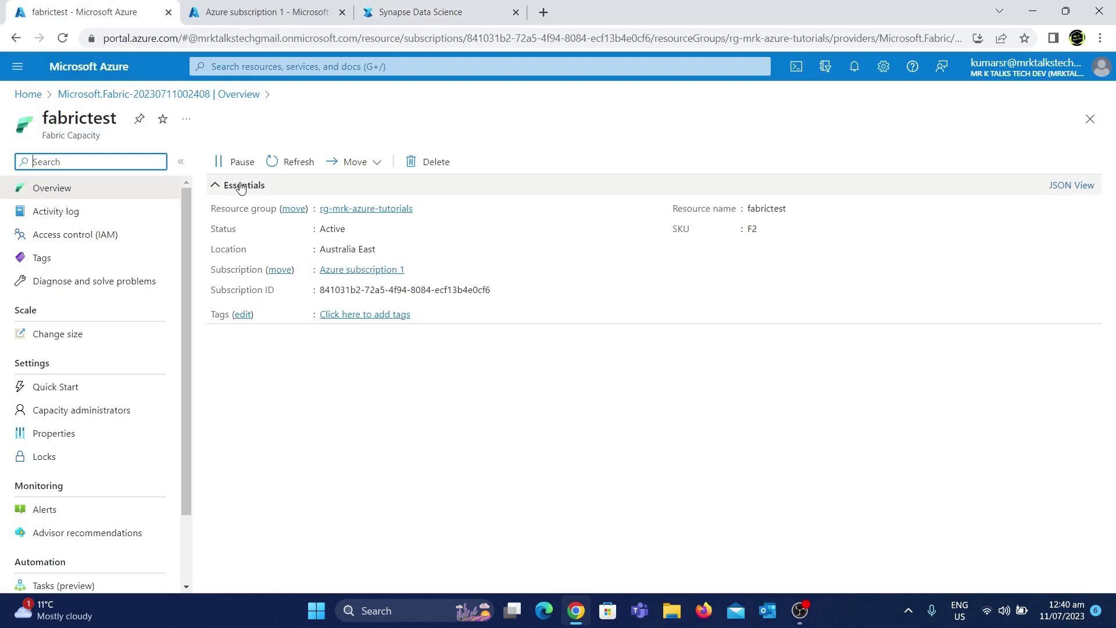
pyautogui.click(480, 7)
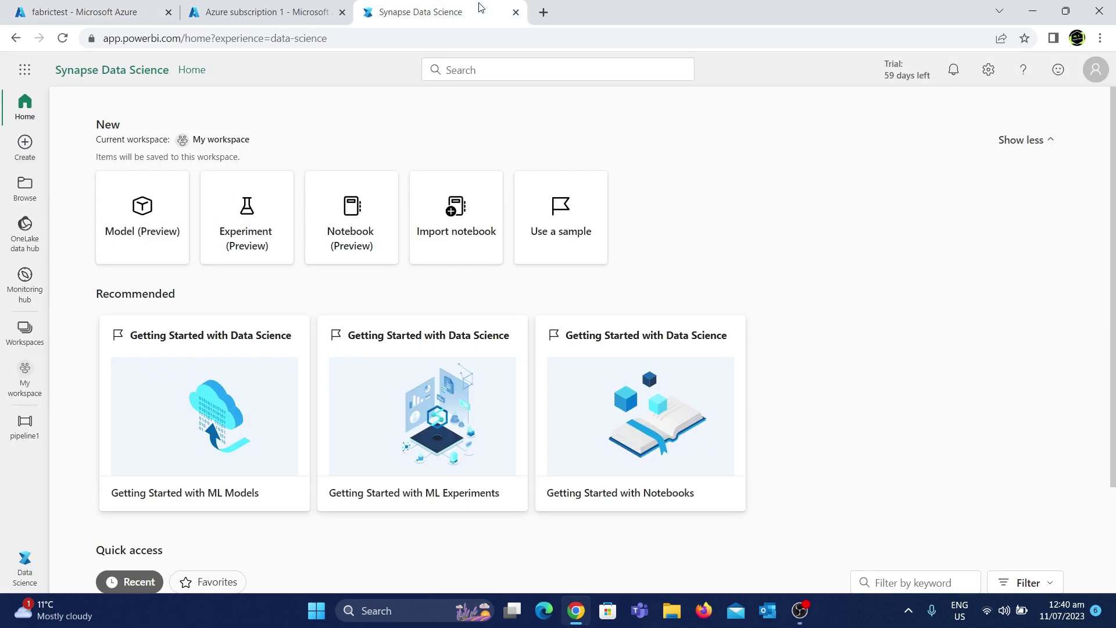
pyautogui.click(93, 17)
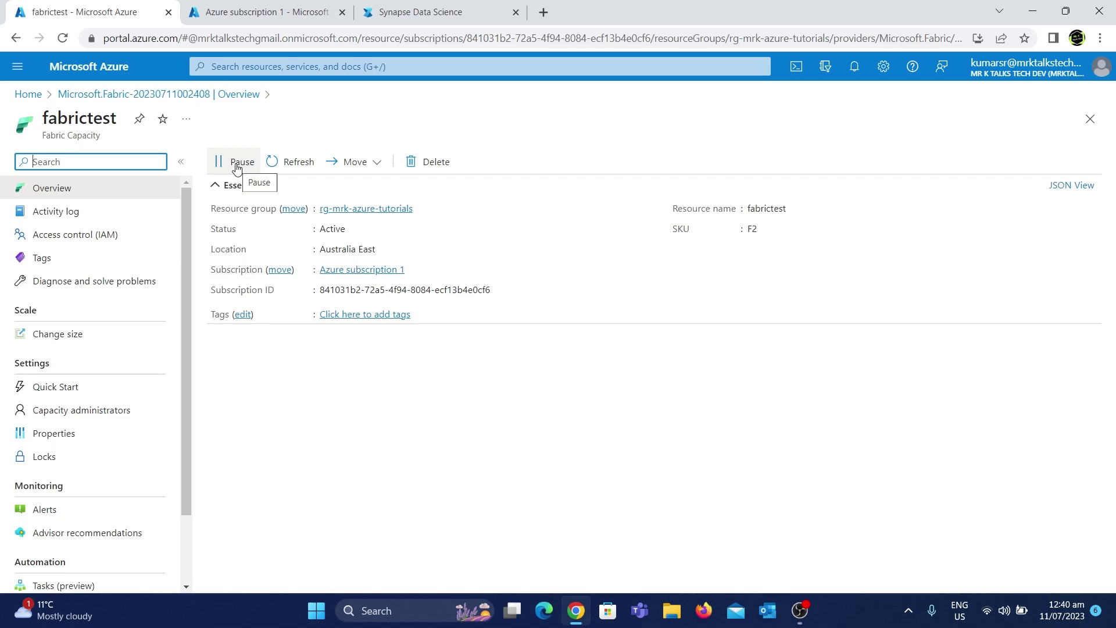
pyautogui.click(452, 8)
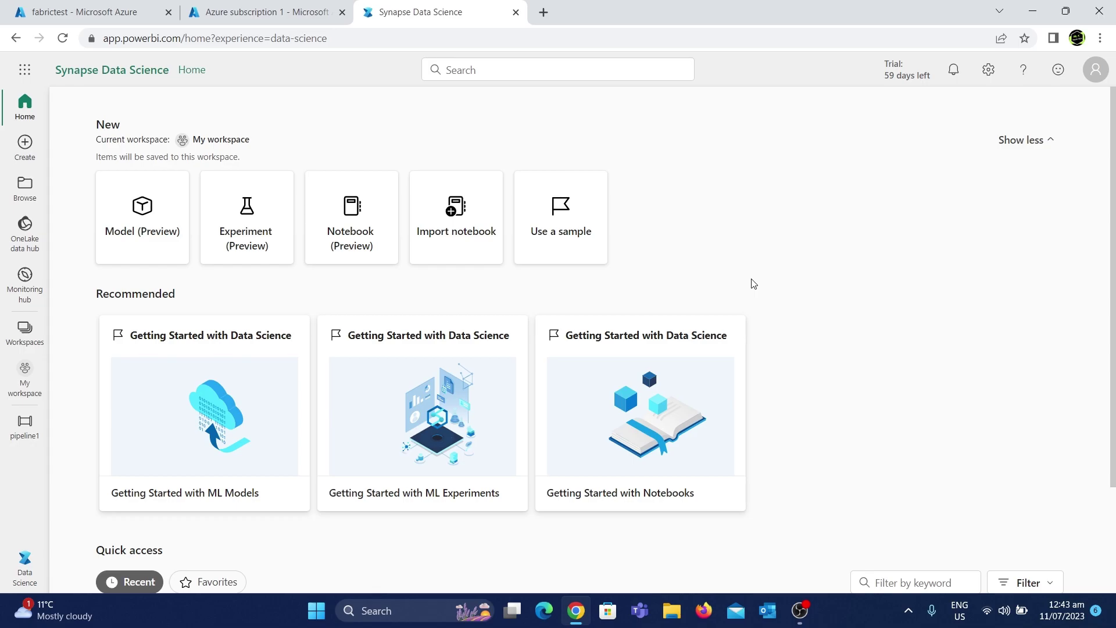
# Open the settings of My workspace and review its license modes and license capacity
pyautogui.click(37, 335)
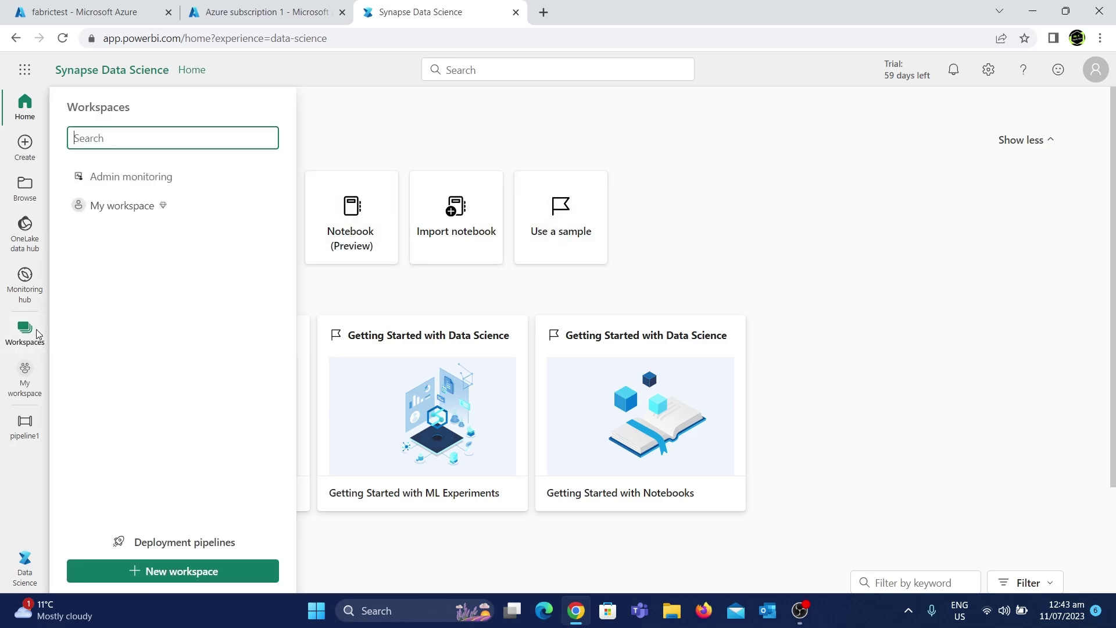
pyautogui.click(266, 207)
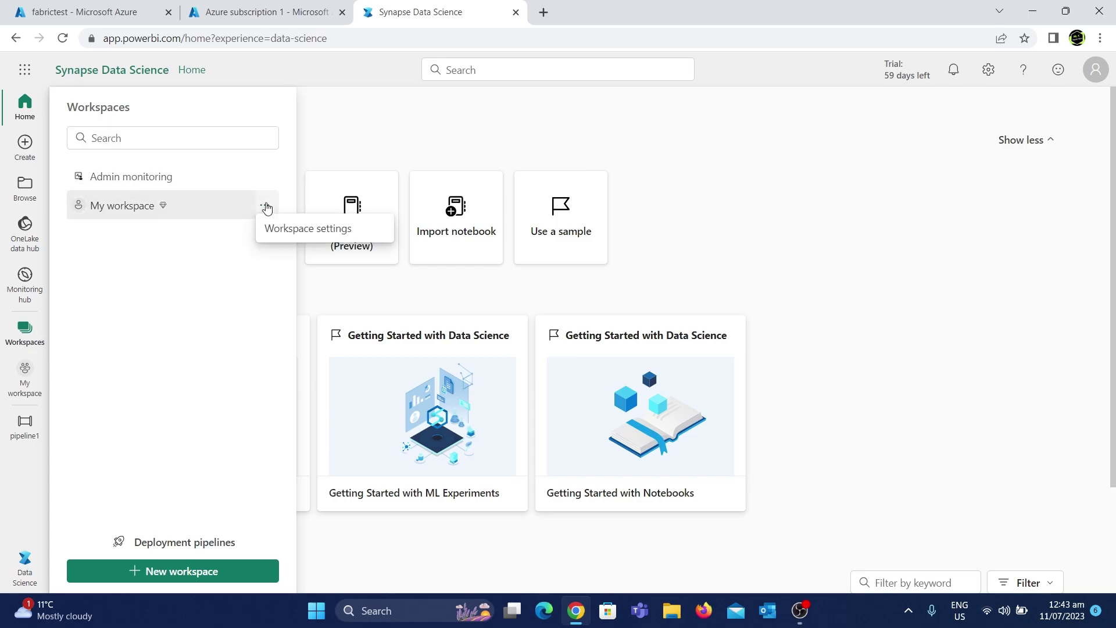
pyautogui.click(286, 237)
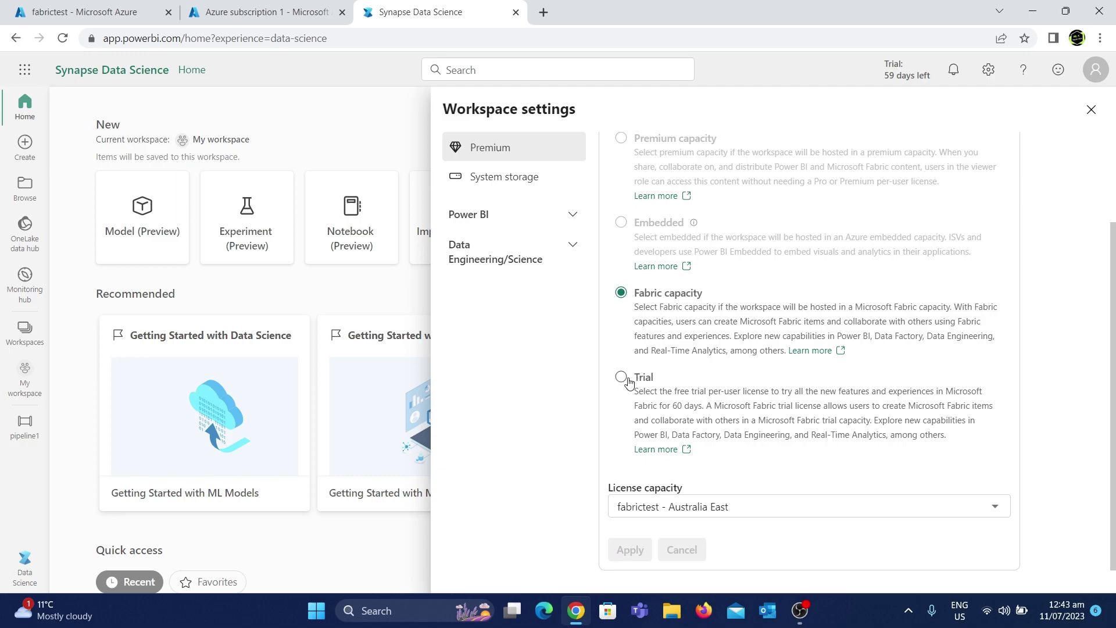
pyautogui.scroll(2, 750, 267)
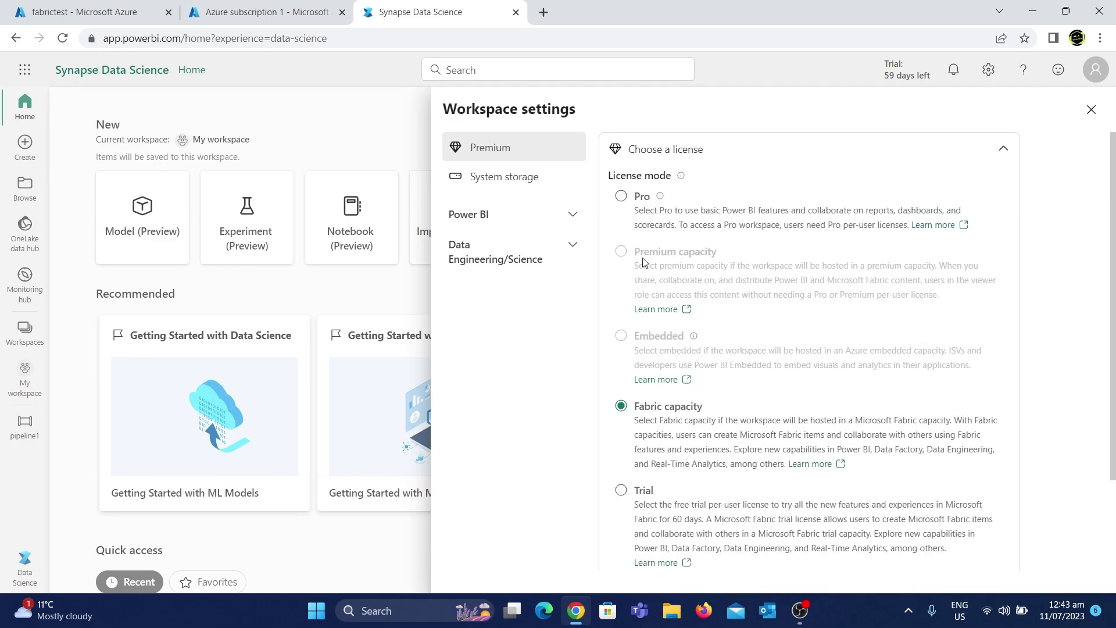